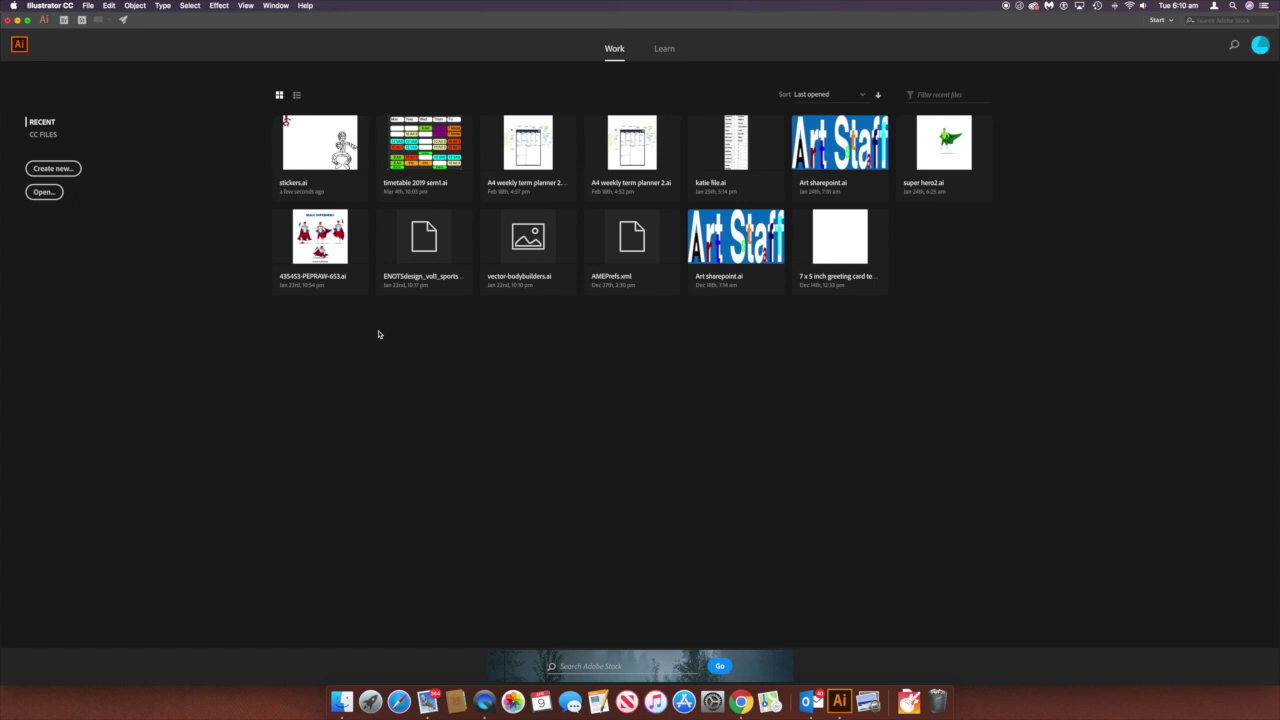
- Create a new document from the A4 preset named Stickersagain
click(53, 169)
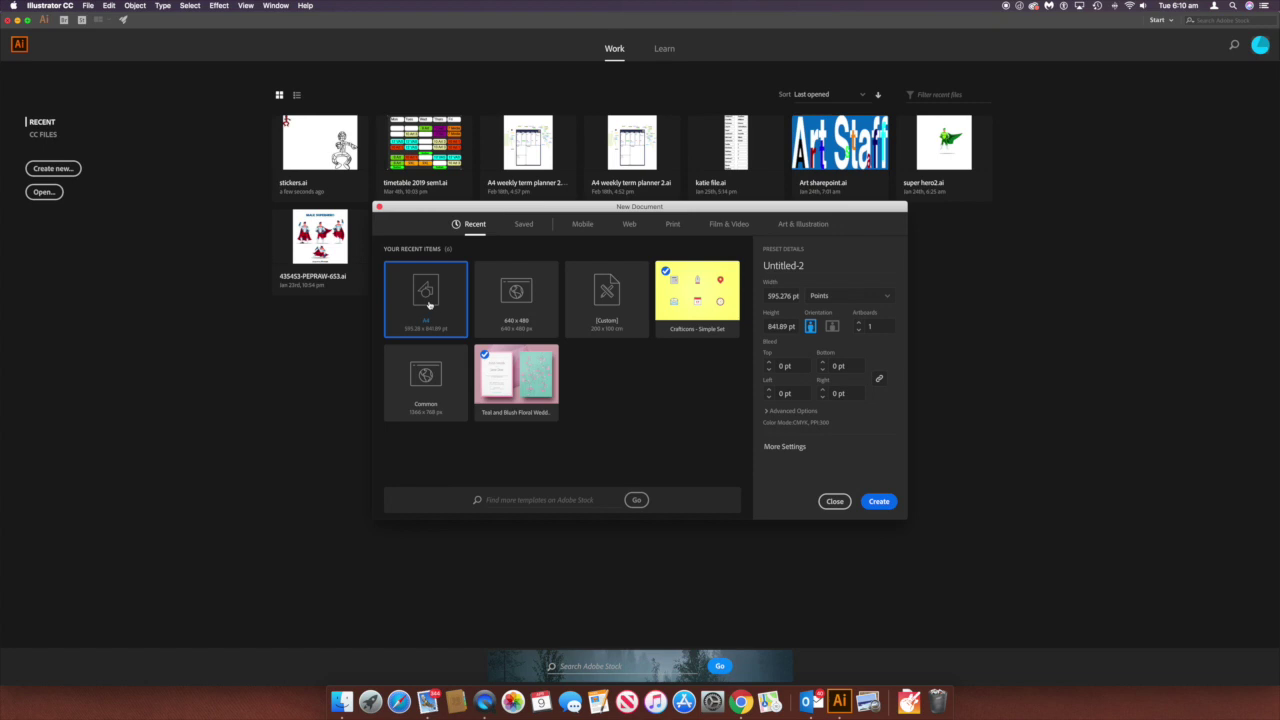
click(806, 266)
text(Stickersagain)
click(880, 502)
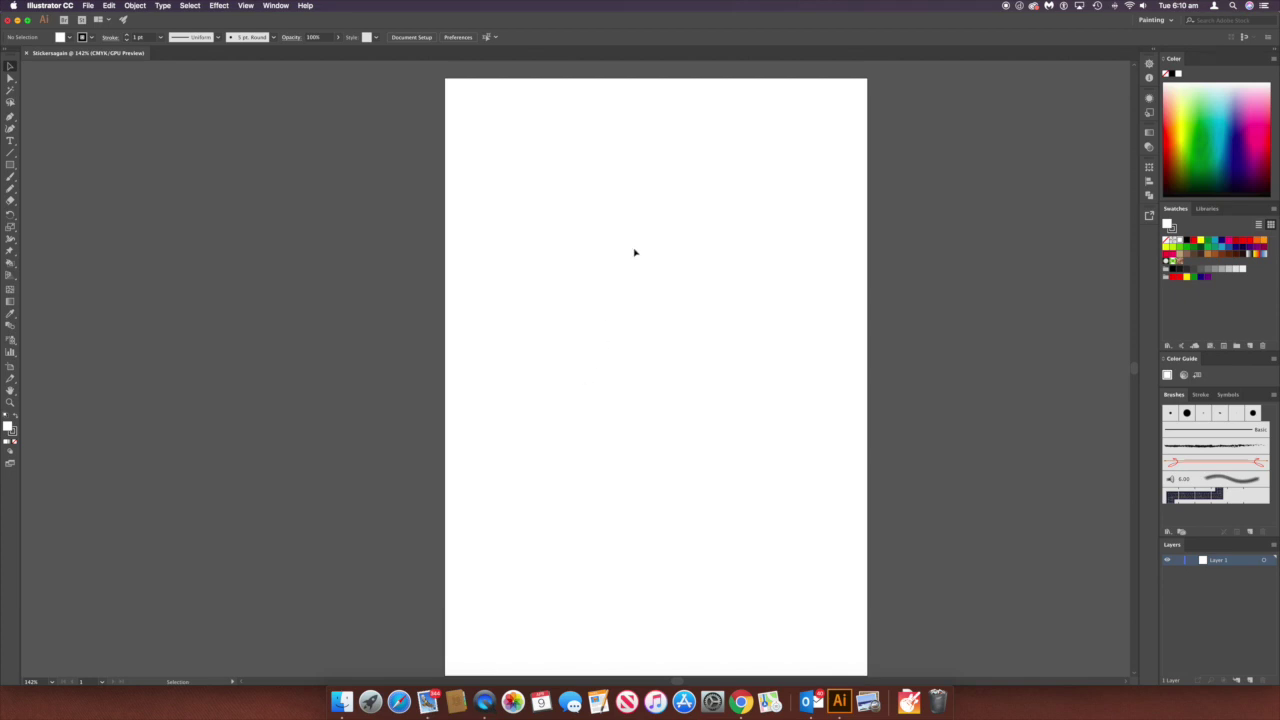
- Set the workspace to Painting
click(1175, 21)
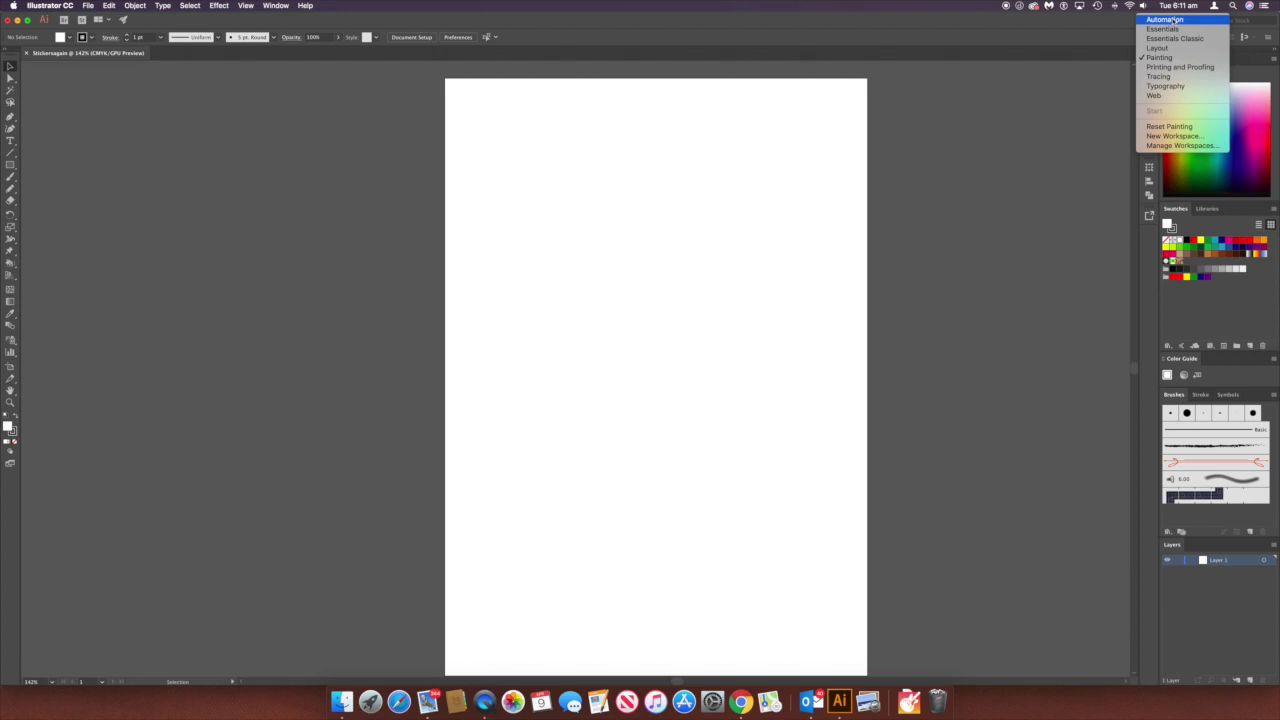
click(1168, 127)
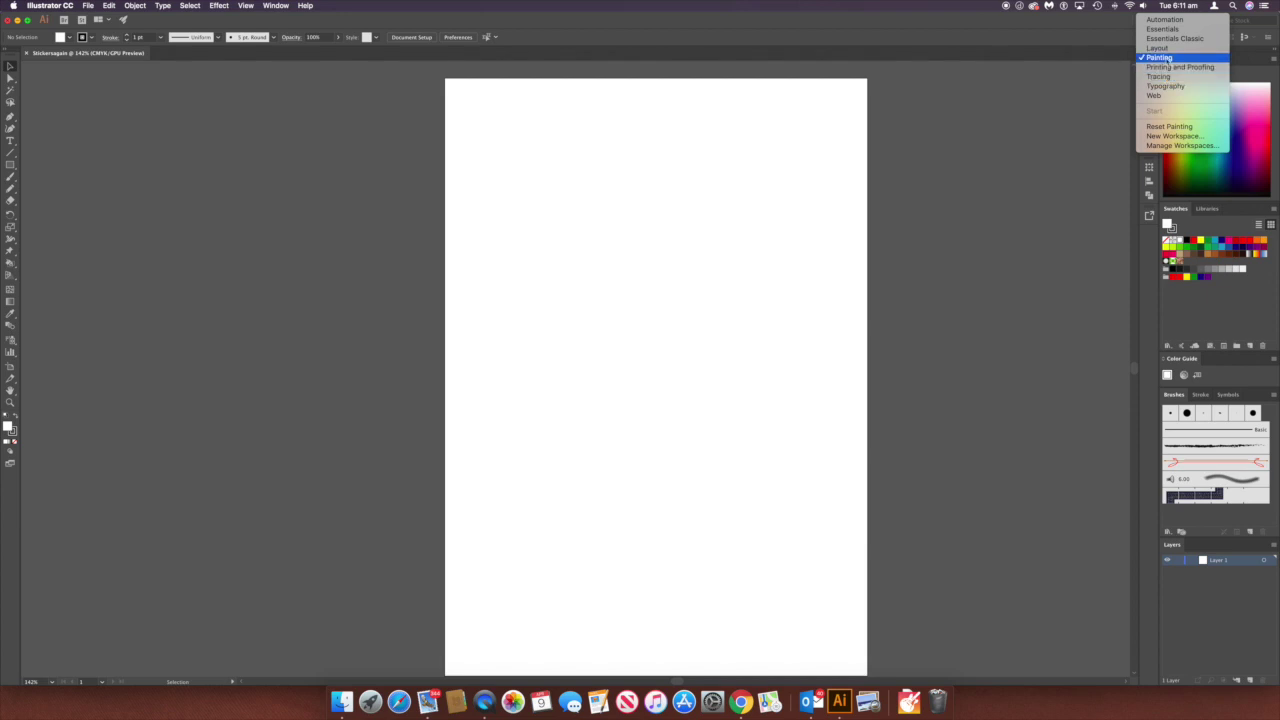
click(1172, 60)
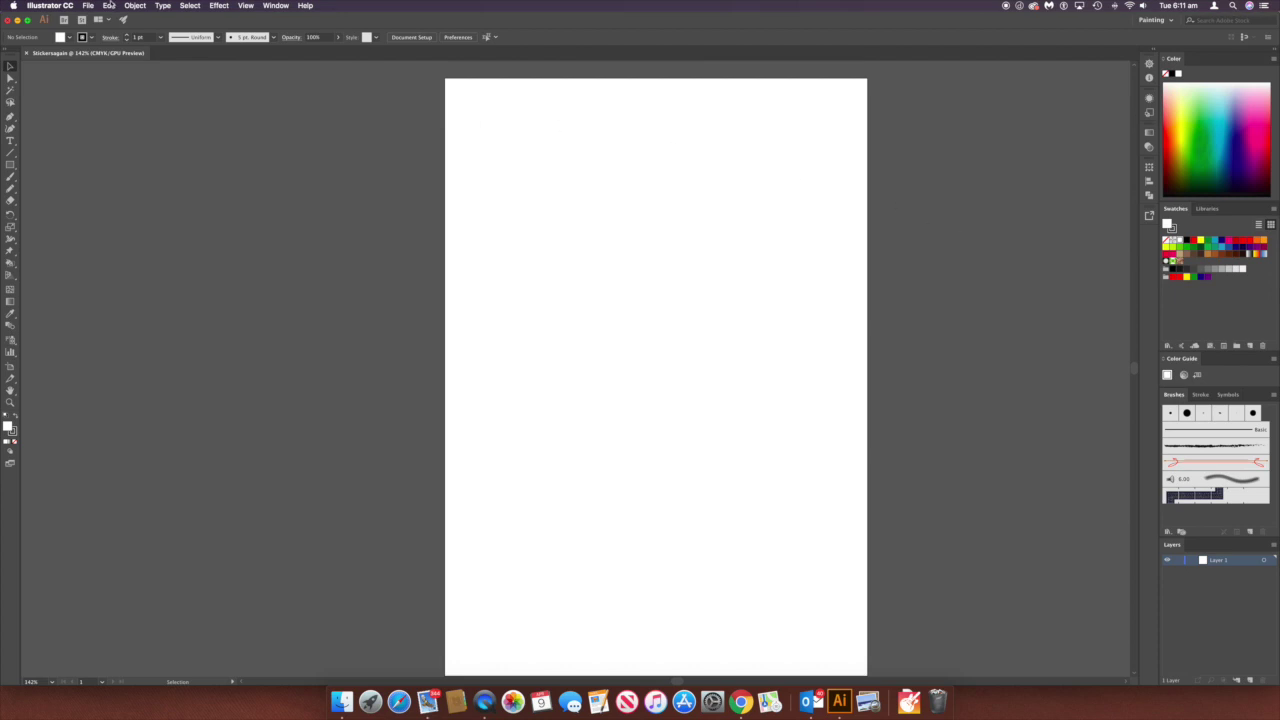
- Place the sketch photo IMG_3972.jpeg from the Desktop as a linked image covering most of the artboard's upper part
click(91, 6)
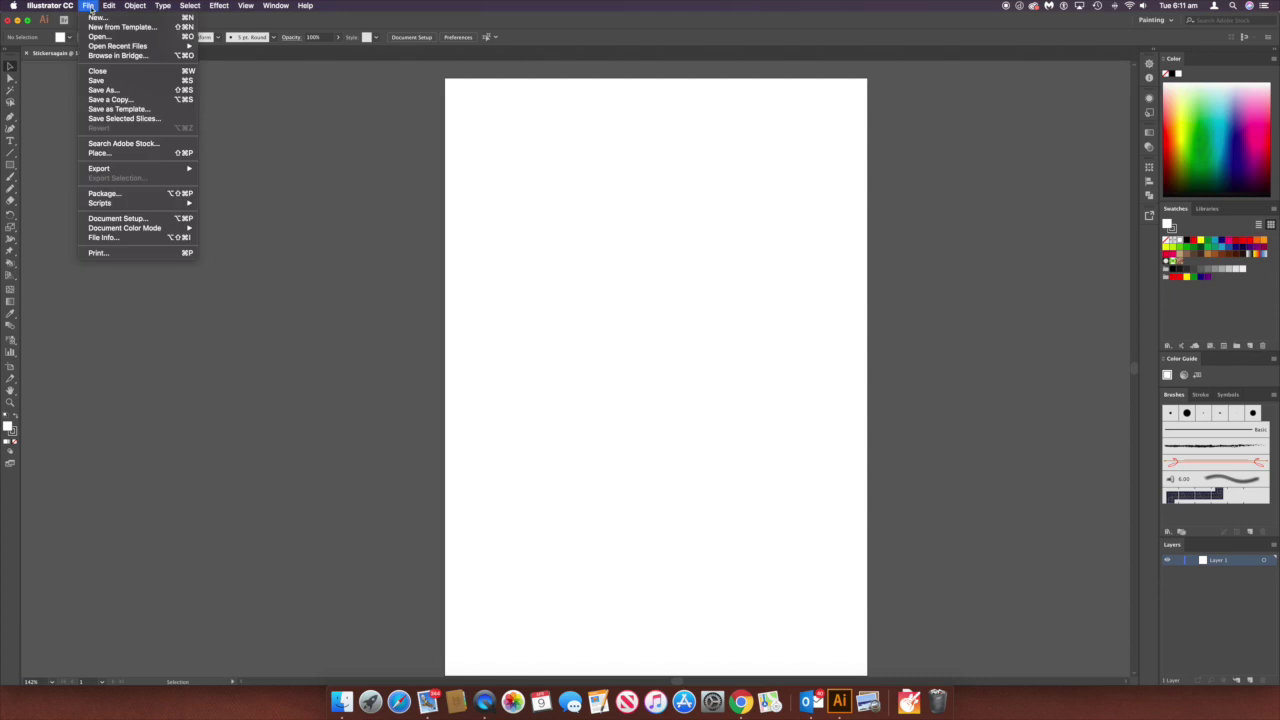
click(123, 154)
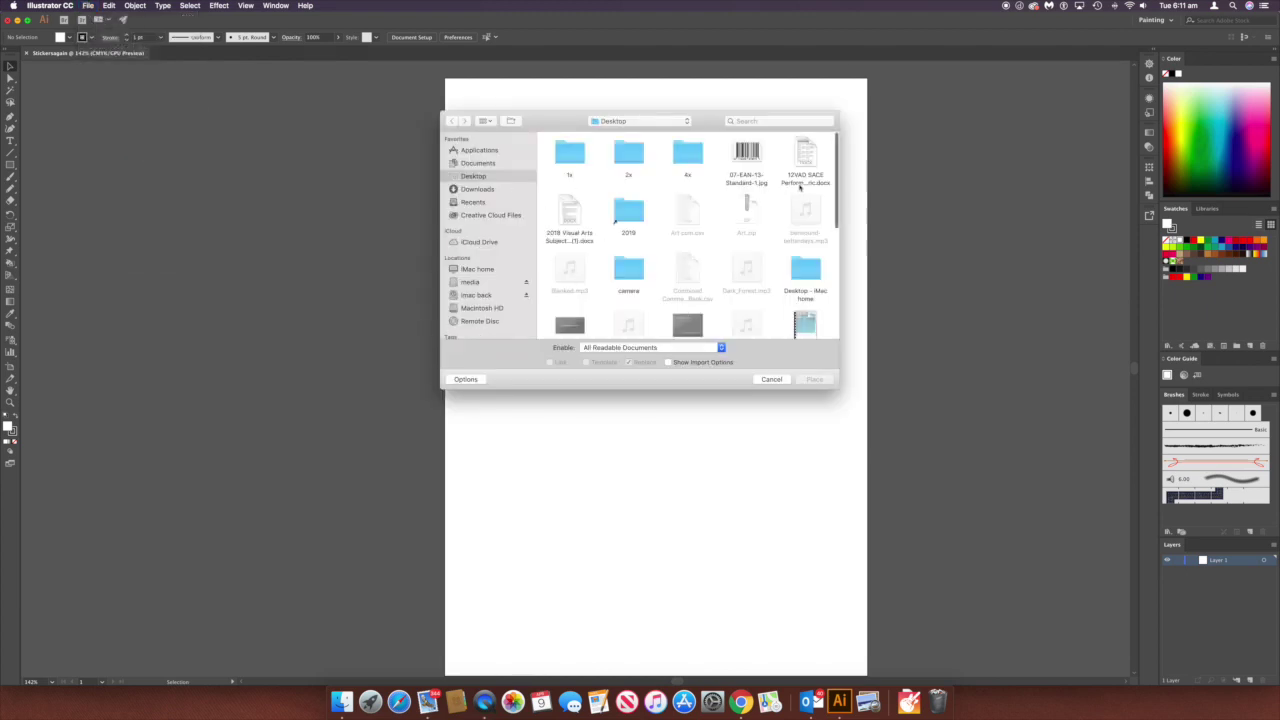
scroll(838, 200, down, 5)
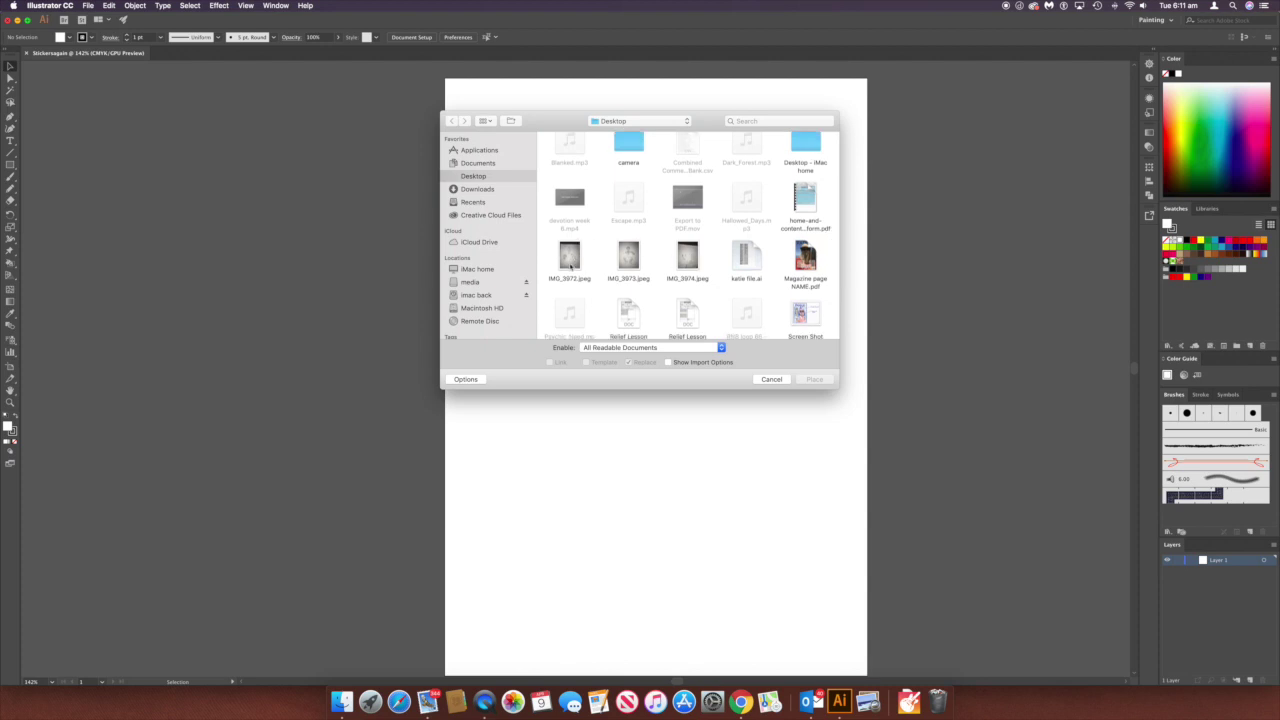
click(571, 264)
click(813, 379)
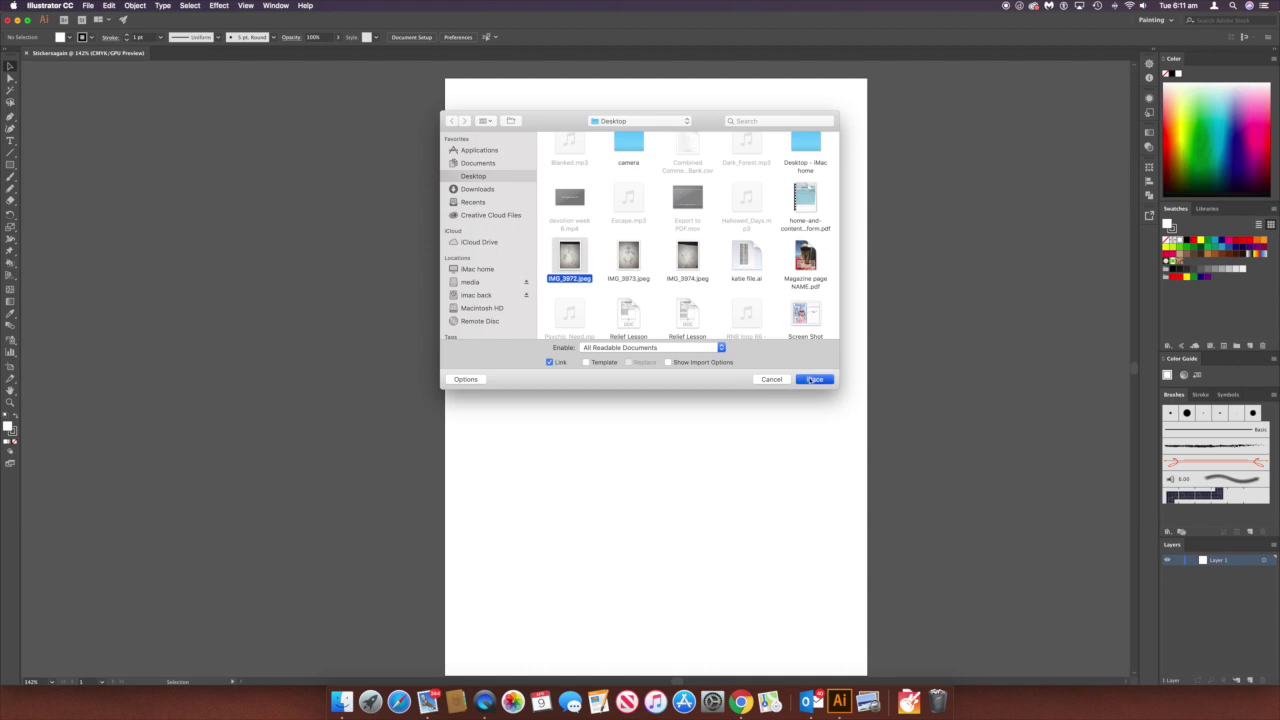
drag(460, 90, 936, 560)
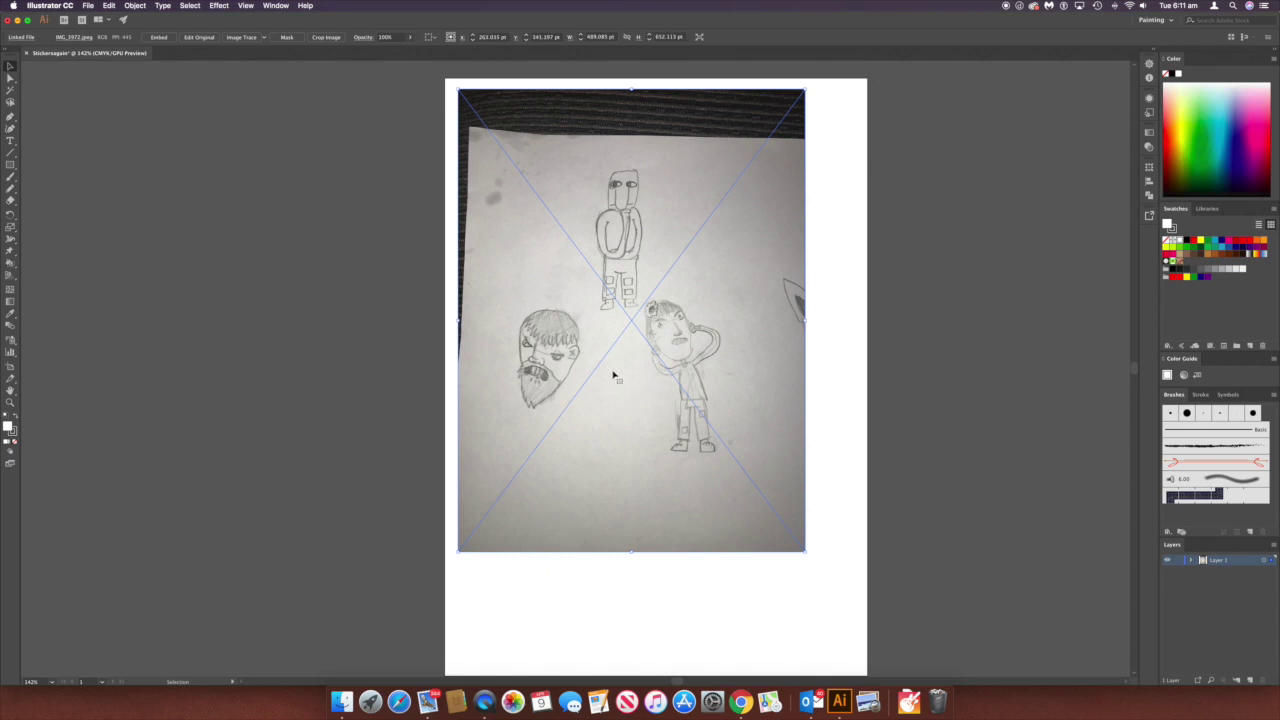
drag(609, 364, 624, 372)
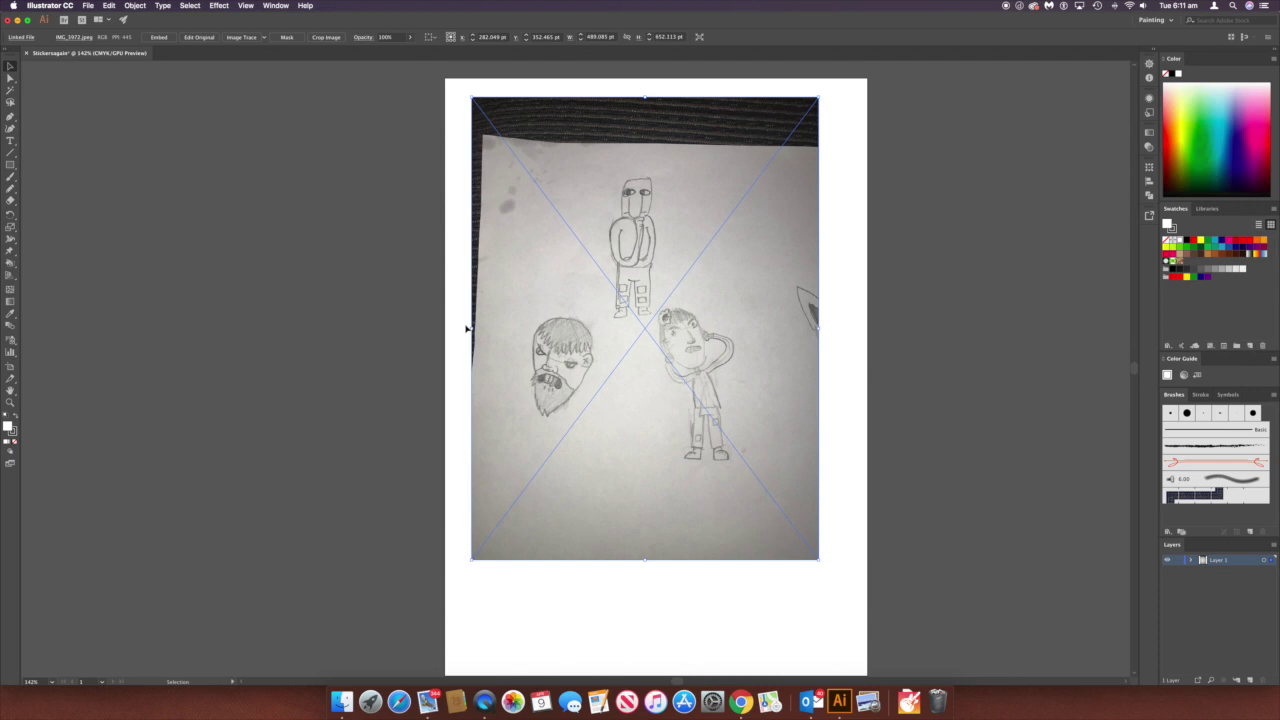
click(462, 331)
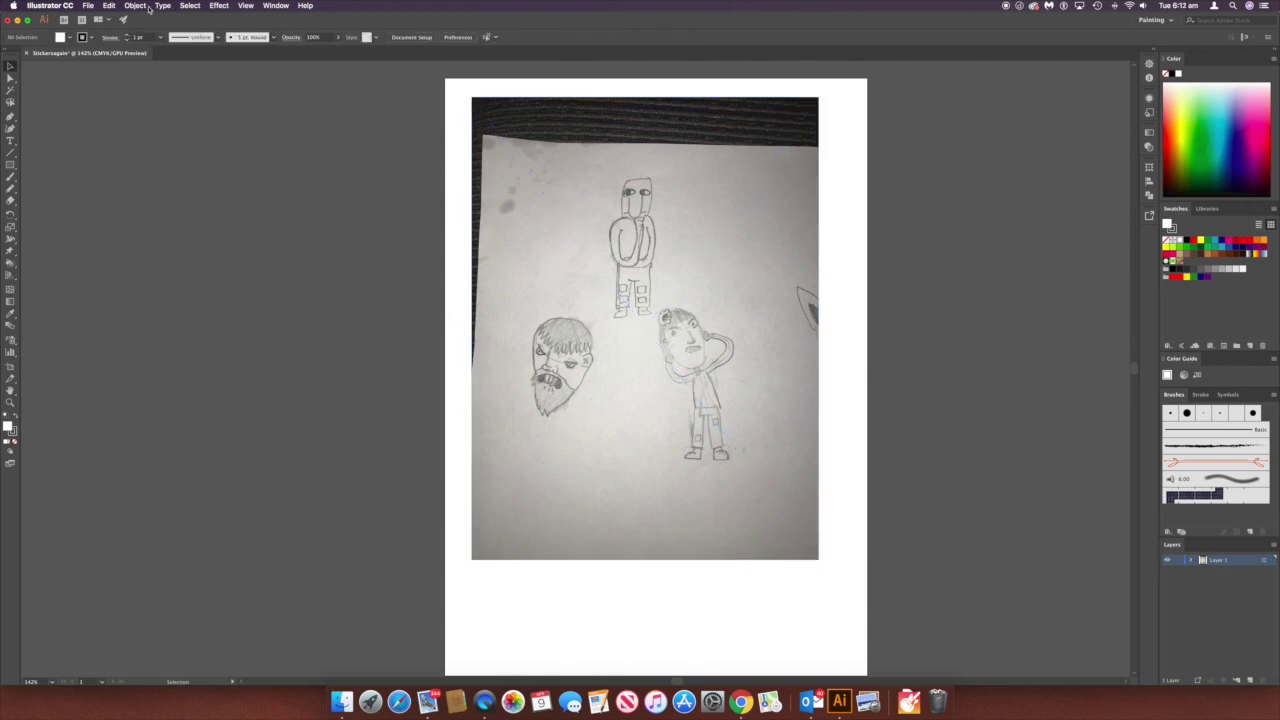
- Hide and redisplay the Layers panel, and float it beside the artboard
click(281, 6)
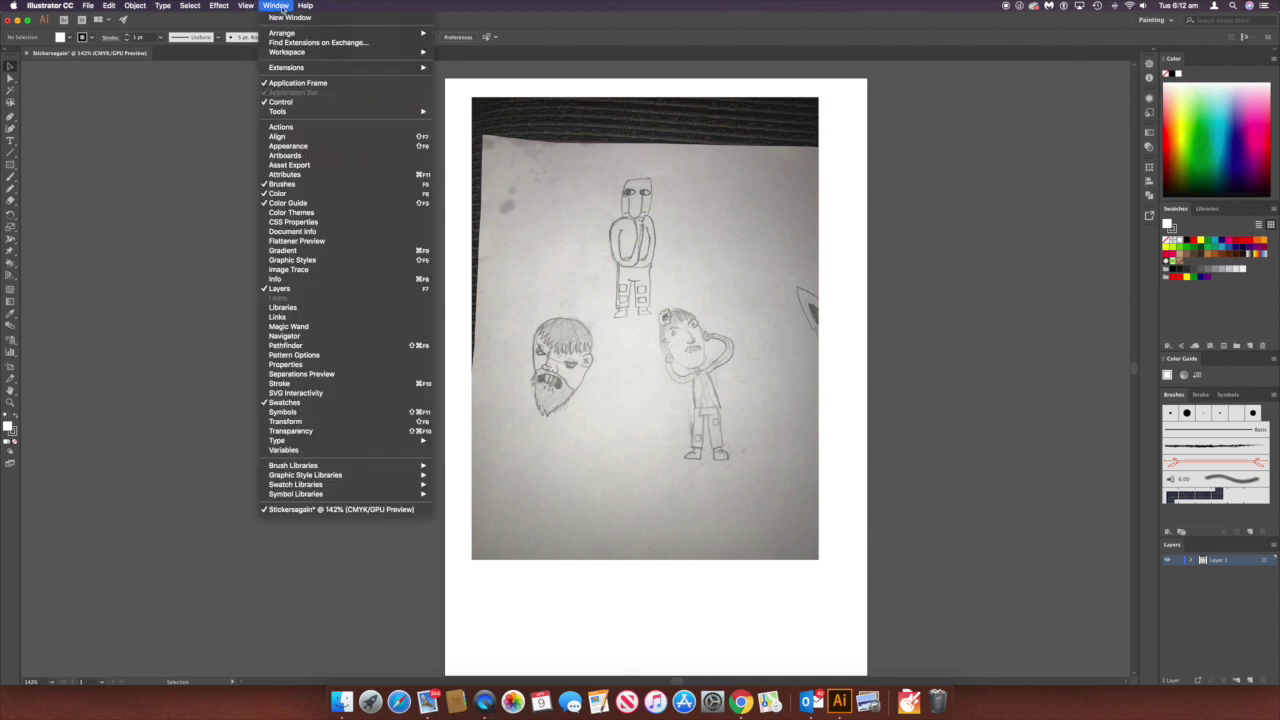
click(295, 288)
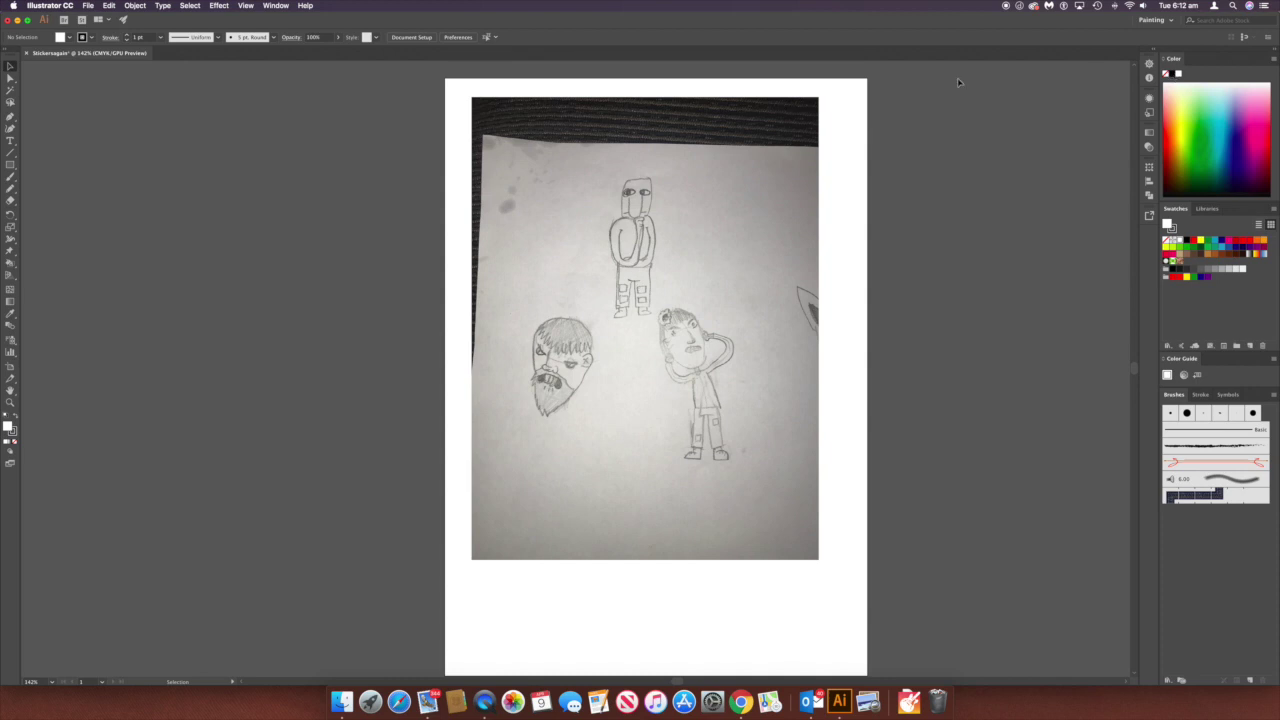
click(278, 6)
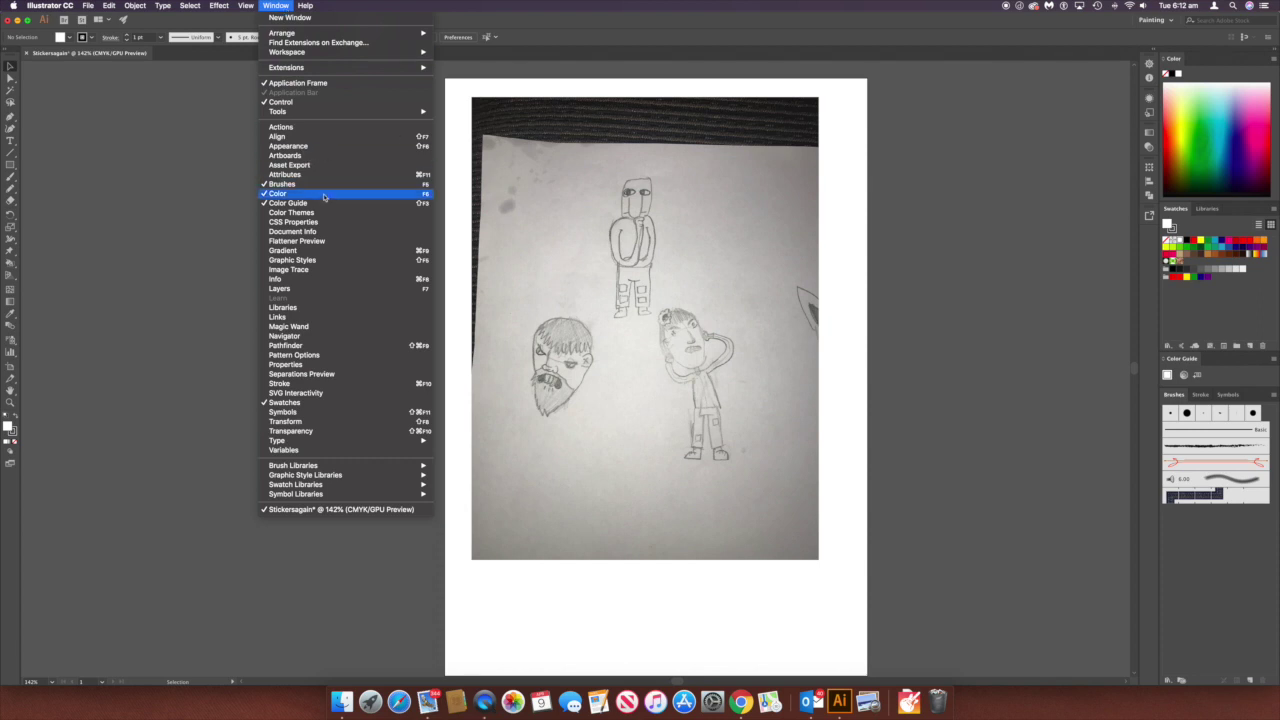
click(356, 289)
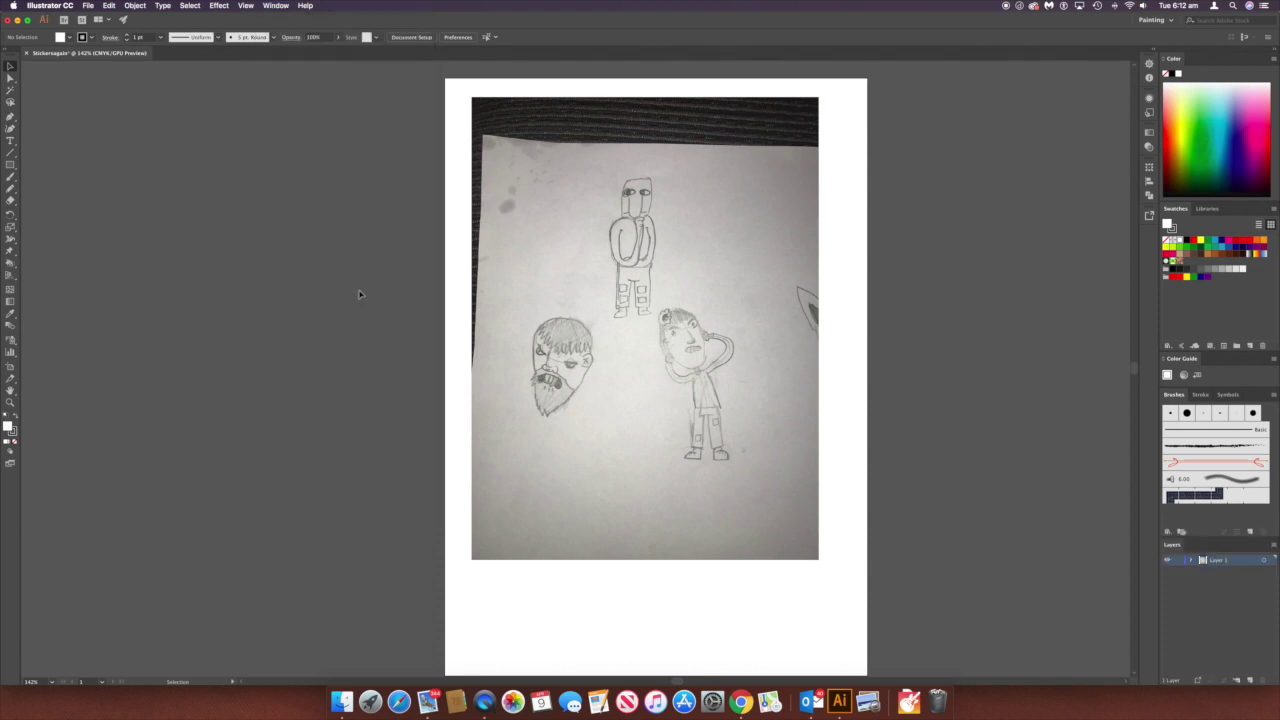
drag(1210, 544, 955, 104)
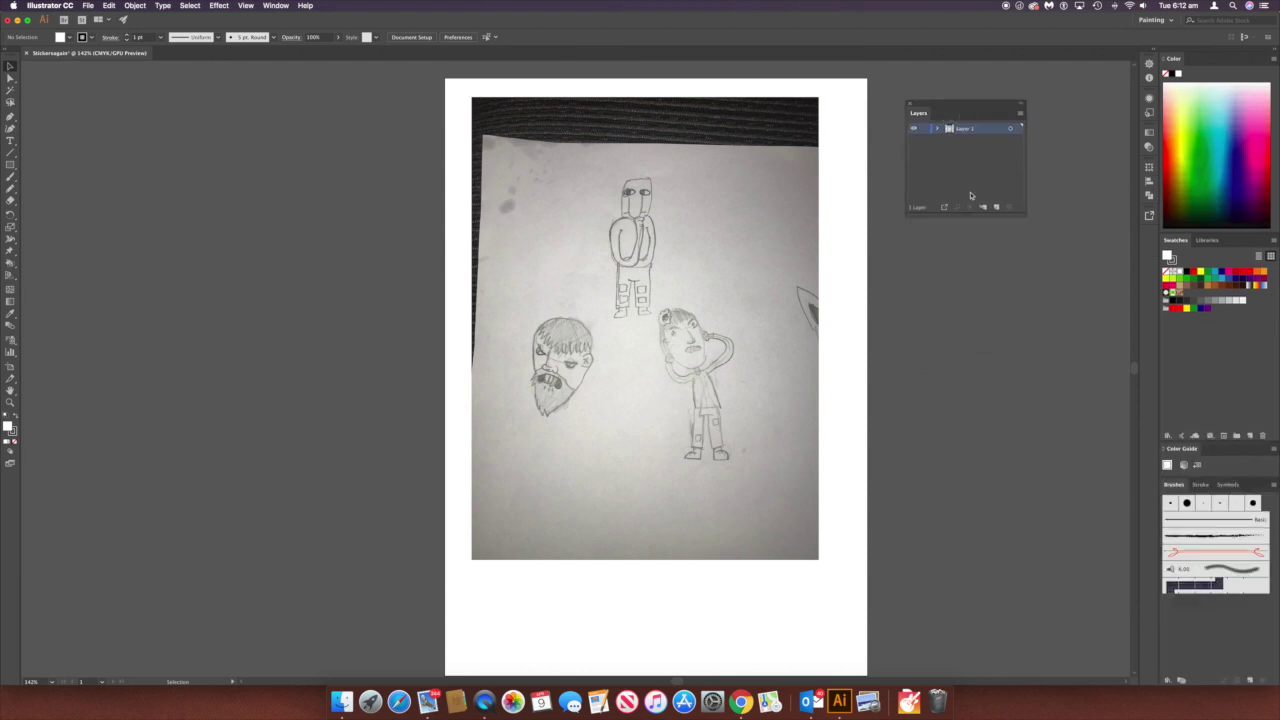
- Lock the layer holding the sketch photo and add a new layer above it
click(924, 130)
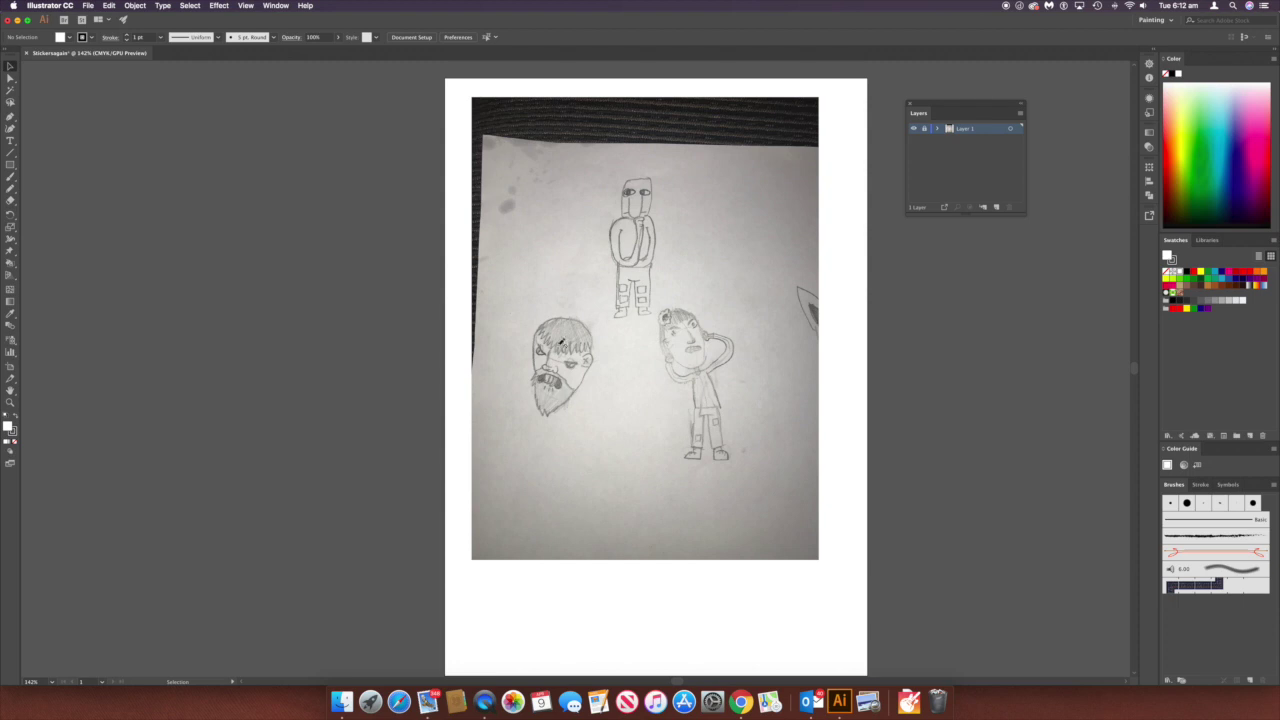
click(996, 207)
- Select the Paintbrush with the 5 pt. Round calligraphic brush and set the brush size to 2 pt
key(super+equal)
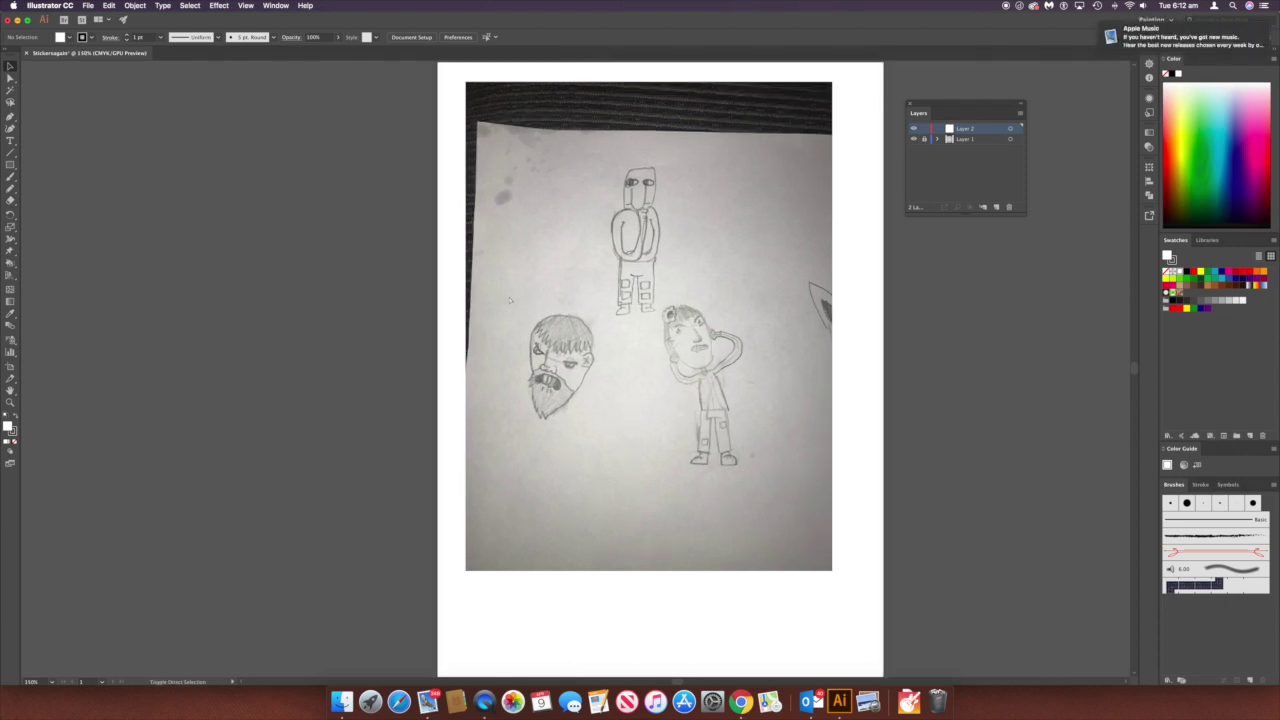
key(super+equal)
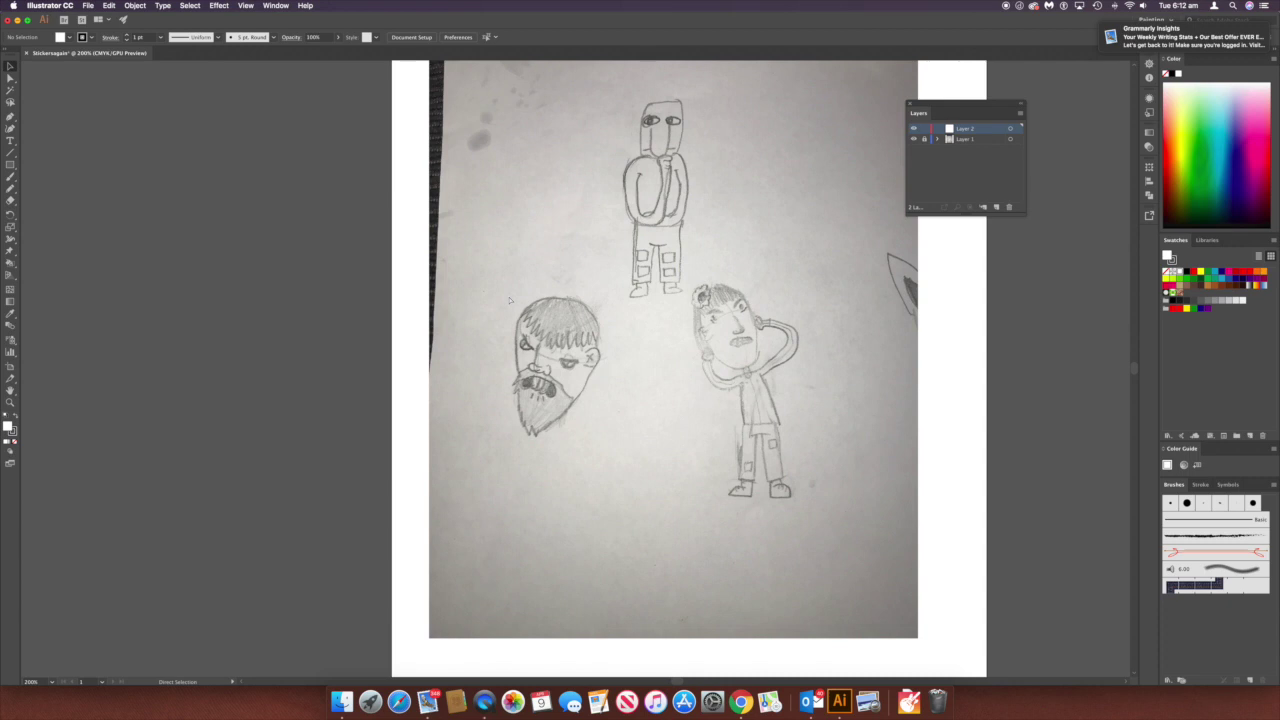
key(super+equal)
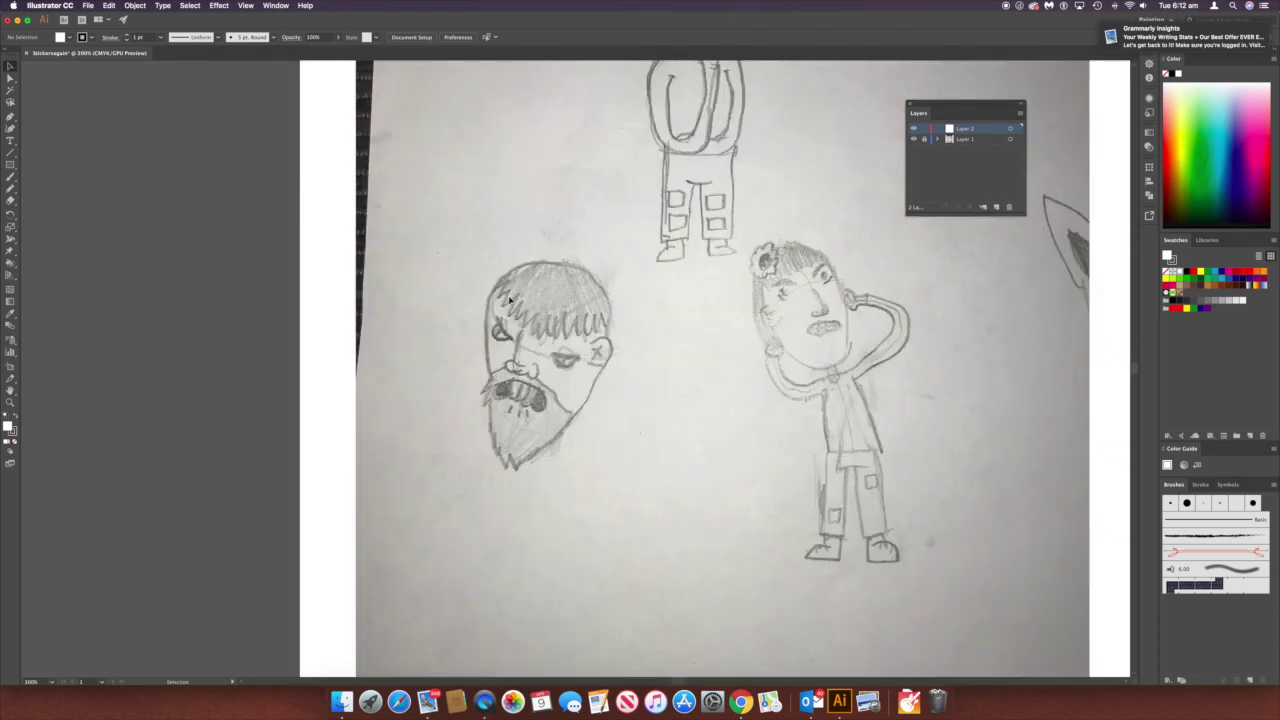
key(super+equal)
key(space)
drag(458, 300, 591, 320)
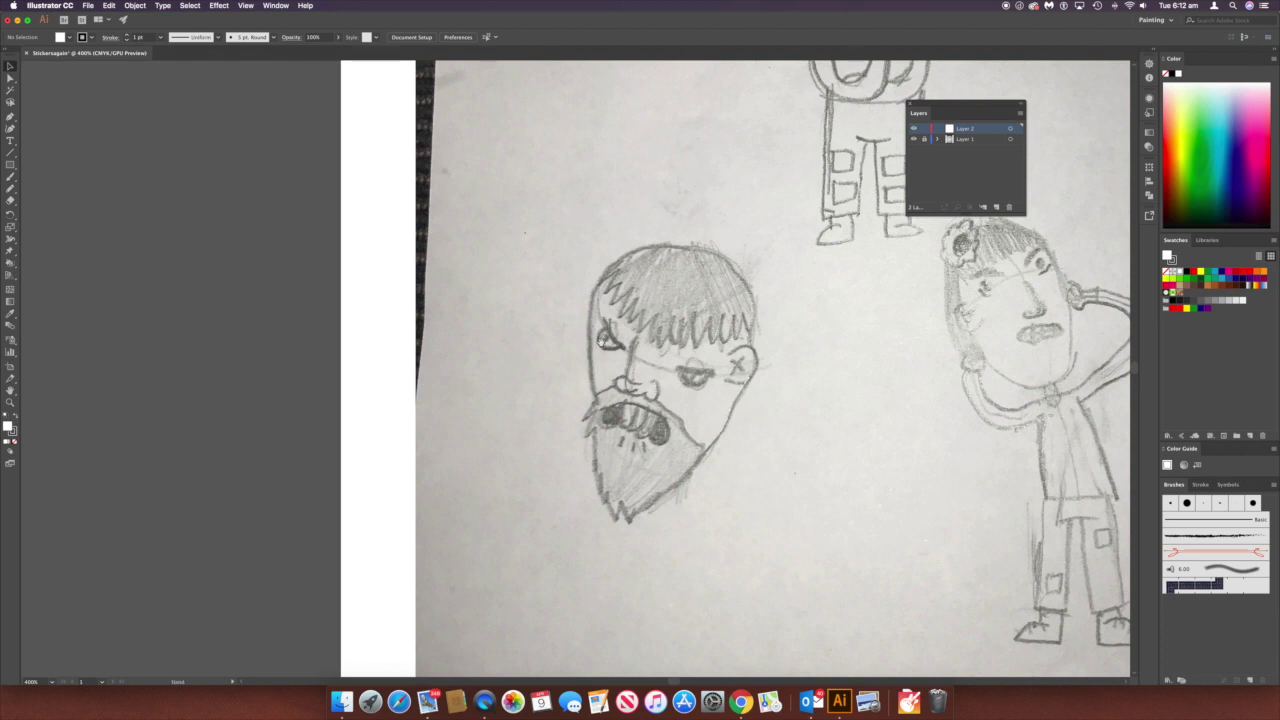
key(space)
mouse_move(604, 342)
mouse_down()
mouse_move(514, 280)
mouse_move(480, 310)
mouse_move(488, 324)
mouse_up()
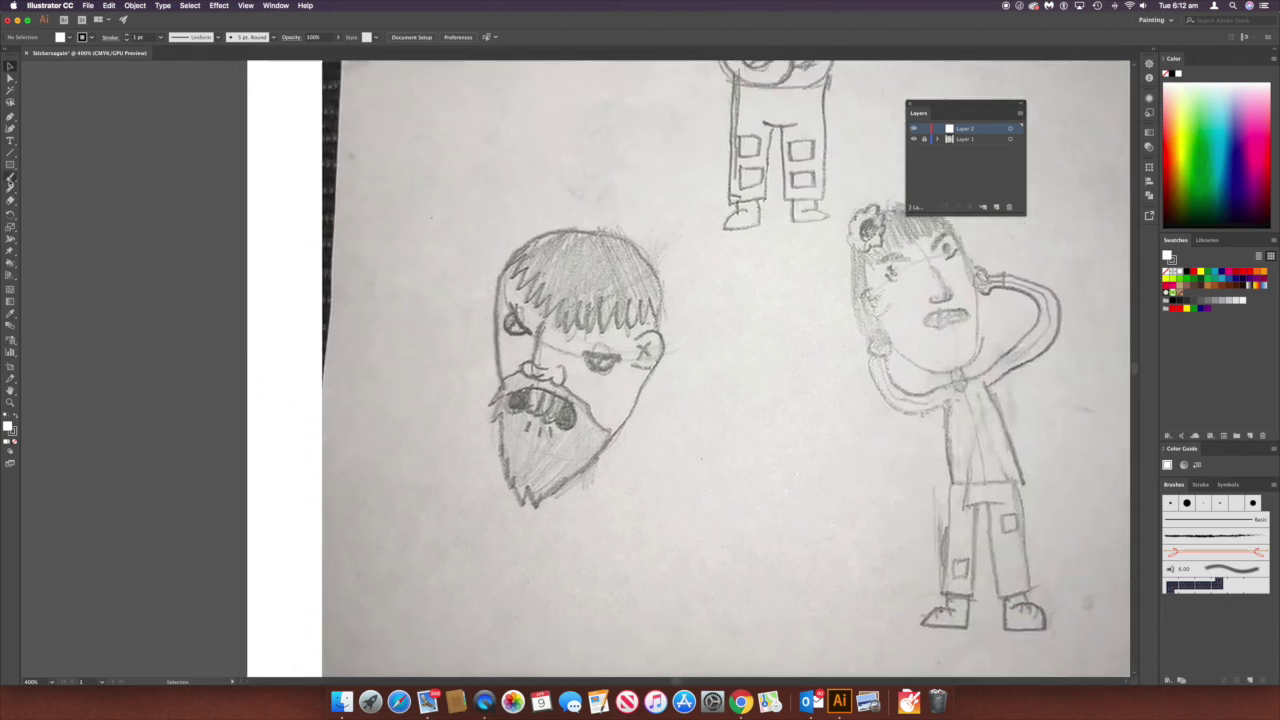
click(10, 180)
click(273, 37)
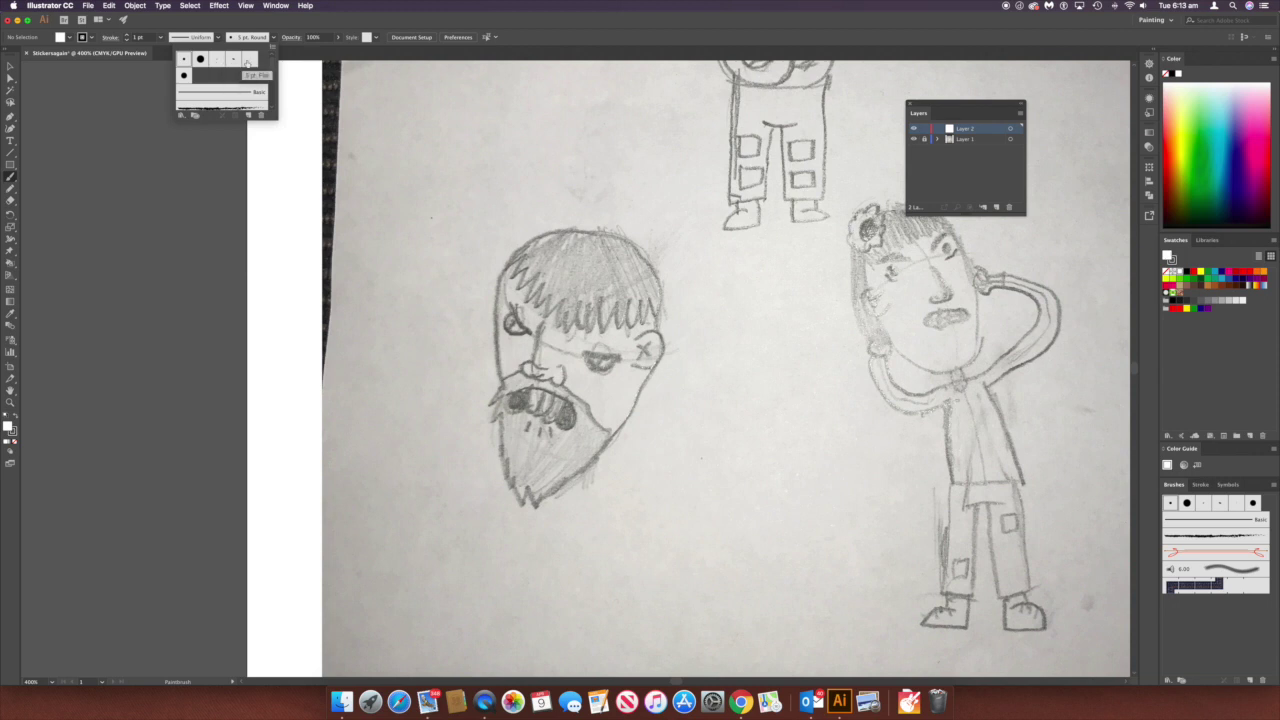
click(185, 61)
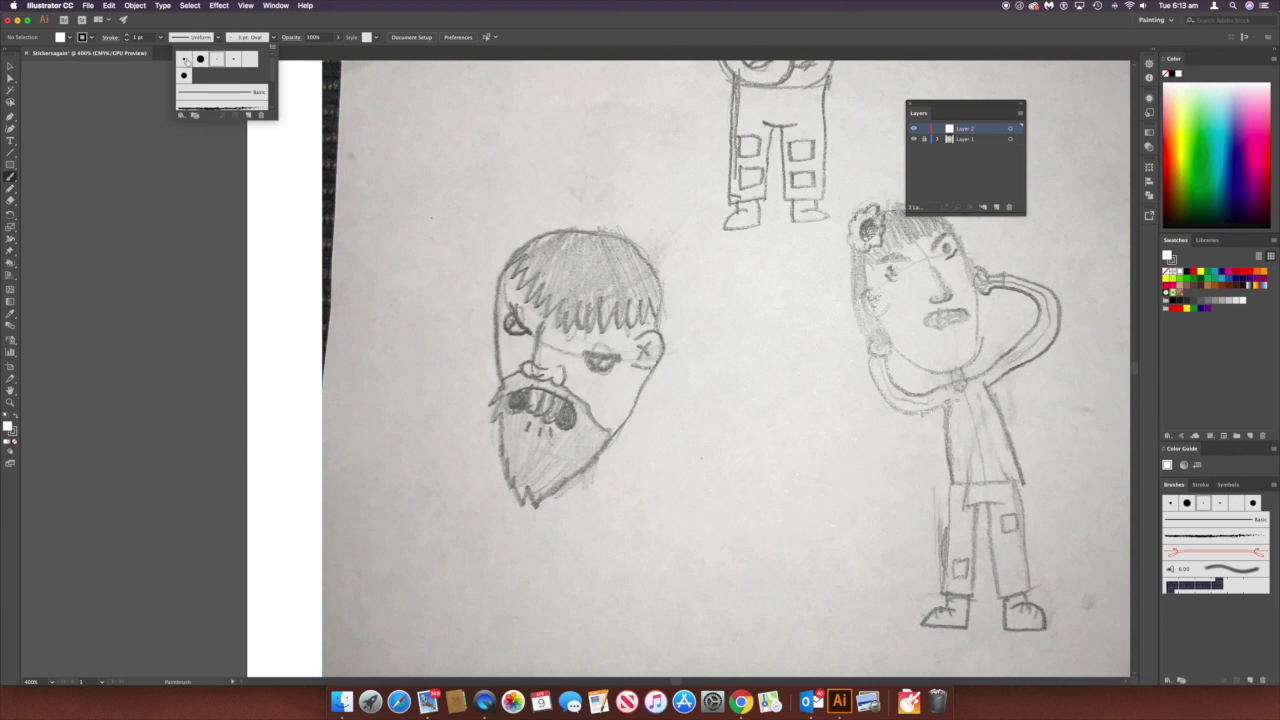
scroll(197, 85, down, 3)
scroll(197, 85, up, 4)
click(183, 61)
double_click(183, 61)
drag(559, 270, 187, 159)
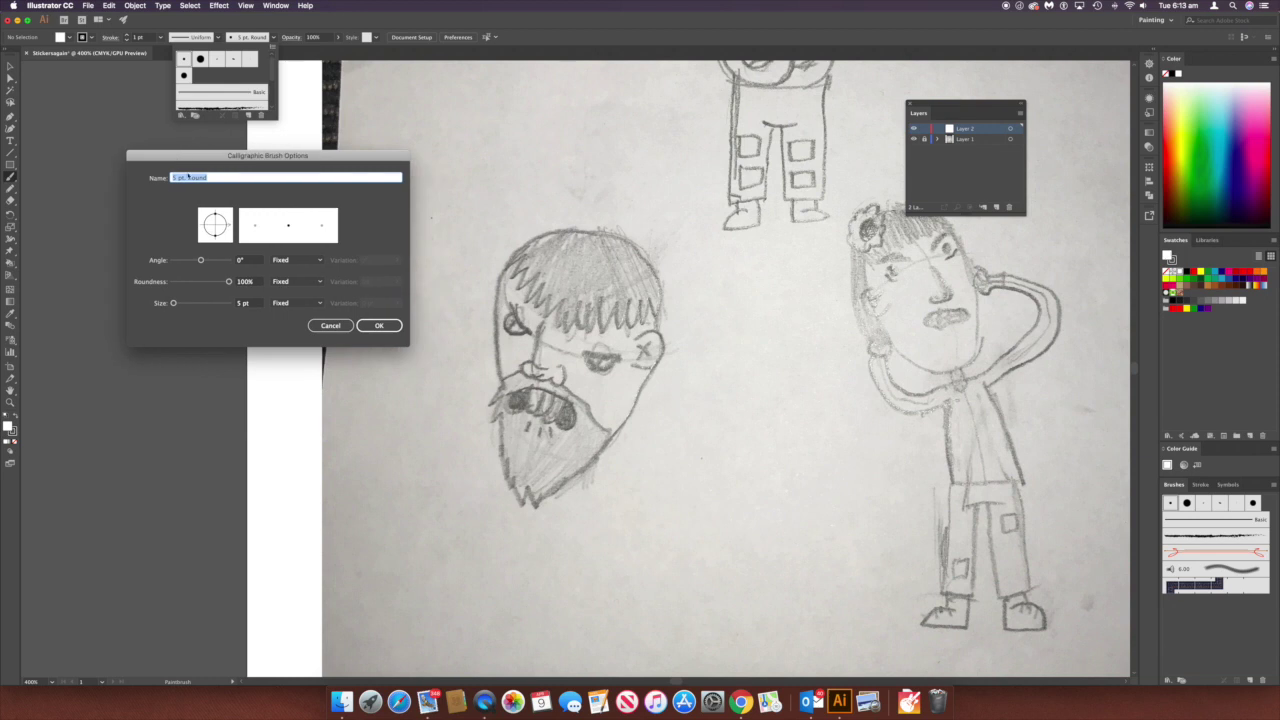
click(174, 305)
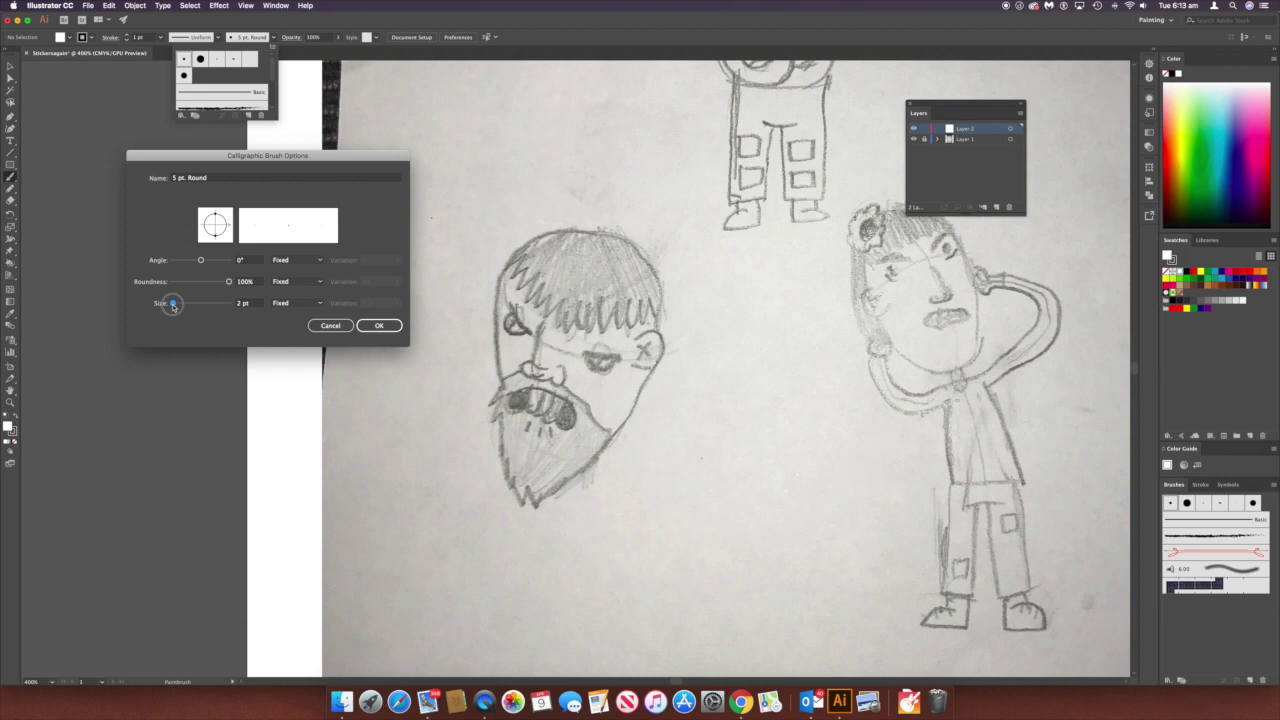
click(379, 325)
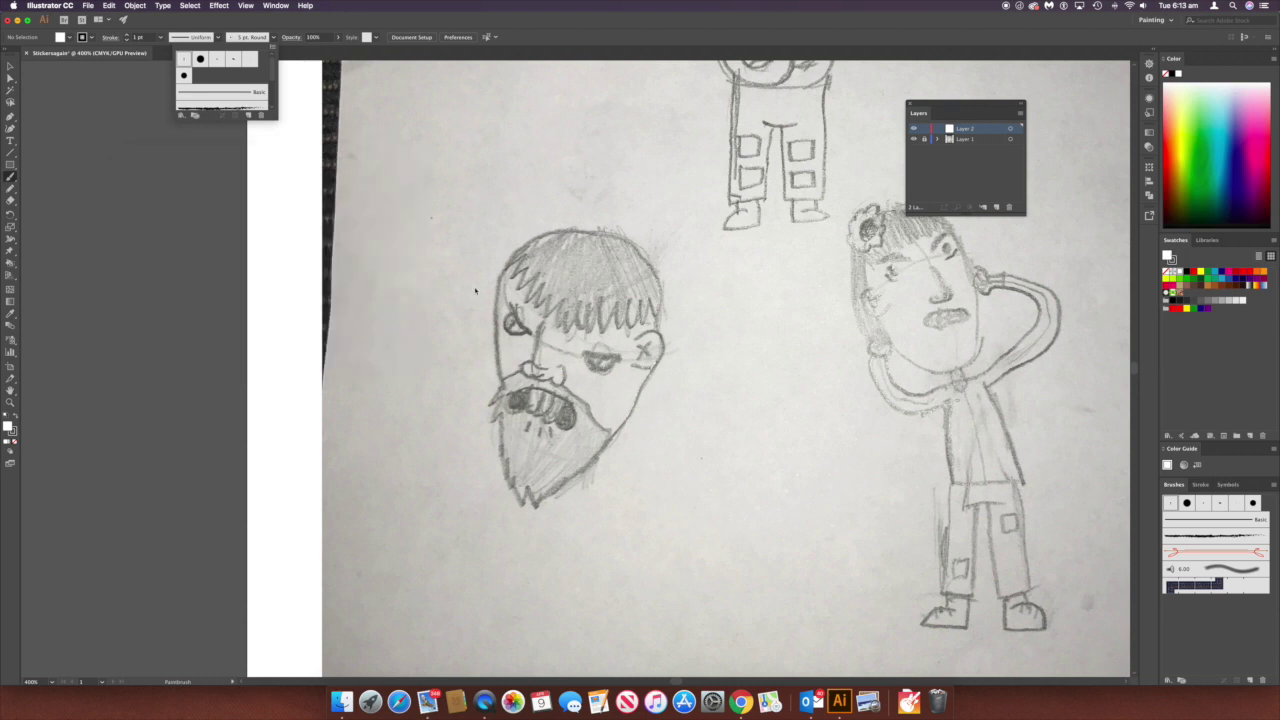
- Paint several short curved test strokes on the empty paper up and left of the bearded head
click(474, 290)
mouse_move(438, 200)
mouse_down()
mouse_move(437, 236)
mouse_move(515, 211)
mouse_up()
mouse_move(391, 262)
mouse_down()
mouse_move(410, 217)
mouse_move(438, 258)
mouse_move(404, 289)
mouse_move(388, 272)
mouse_move(430, 294)
mouse_up()
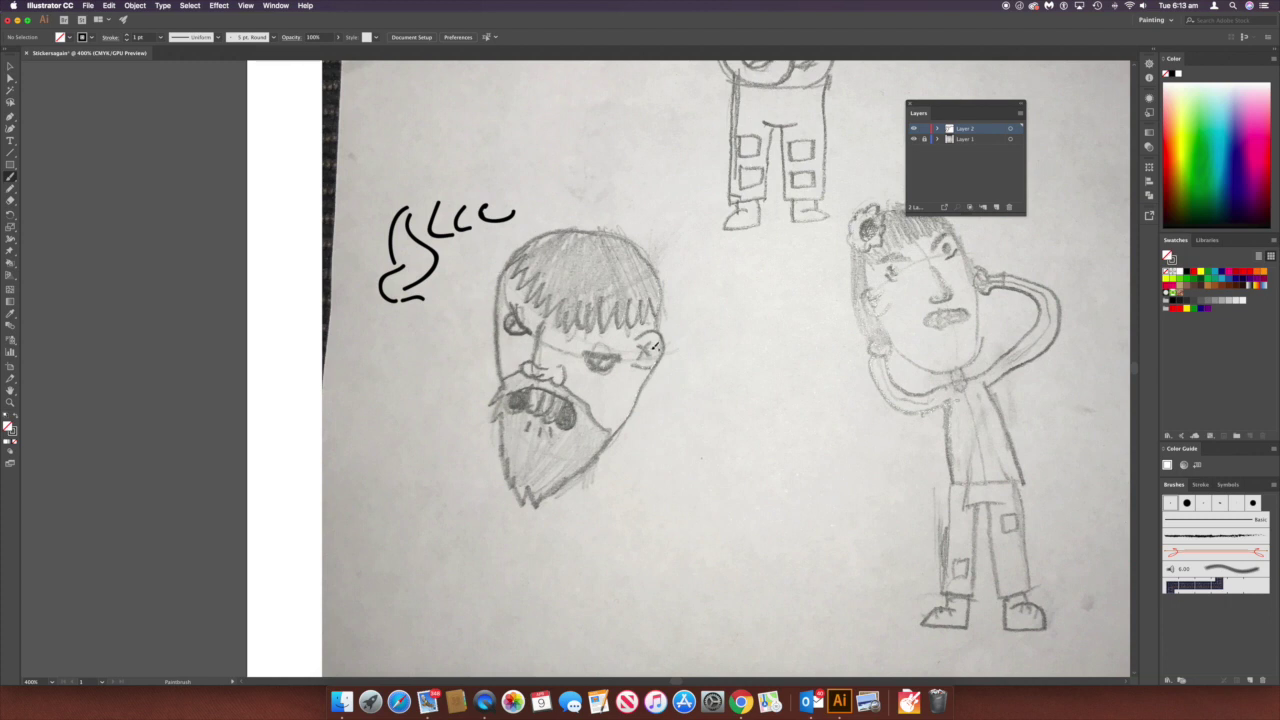
- Trace the bearded head's ear, skull outline, jaw and drooping moustache with the Paintbrush
mouse_move(634, 337)
mouse_down()
mouse_move(663, 346)
mouse_move(657, 366)
mouse_move(634, 366)
mouse_up()
mouse_move(661, 342)
mouse_down()
mouse_move(659, 264)
mouse_move(600, 230)
mouse_move(562, 229)
mouse_move(512, 256)
mouse_move(493, 323)
mouse_up()
mouse_move(650, 360)
mouse_down()
mouse_move(638, 400)
mouse_move(601, 441)
mouse_up()
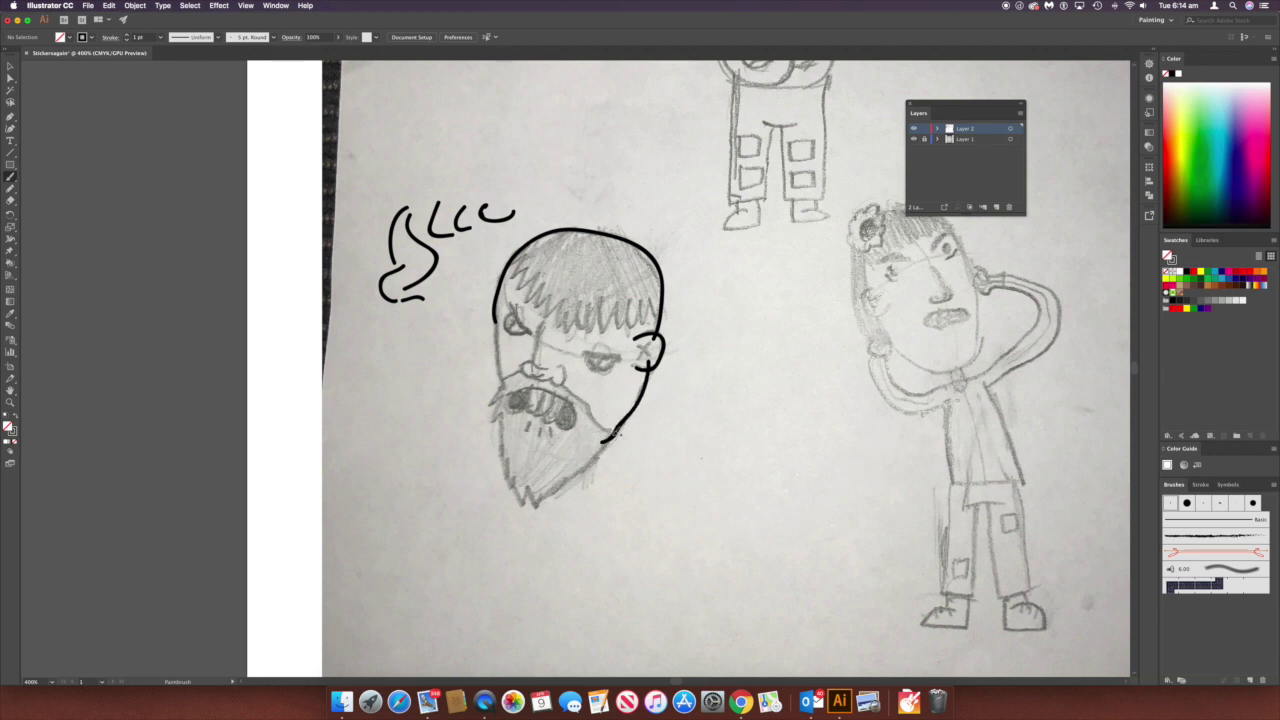
mouse_move(497, 320)
mouse_down()
mouse_move(501, 385)
mouse_move(478, 405)
mouse_move(530, 386)
mouse_move(570, 401)
mouse_move(575, 419)
mouse_move(569, 390)
mouse_move(604, 428)
mouse_move(632, 432)
mouse_up()
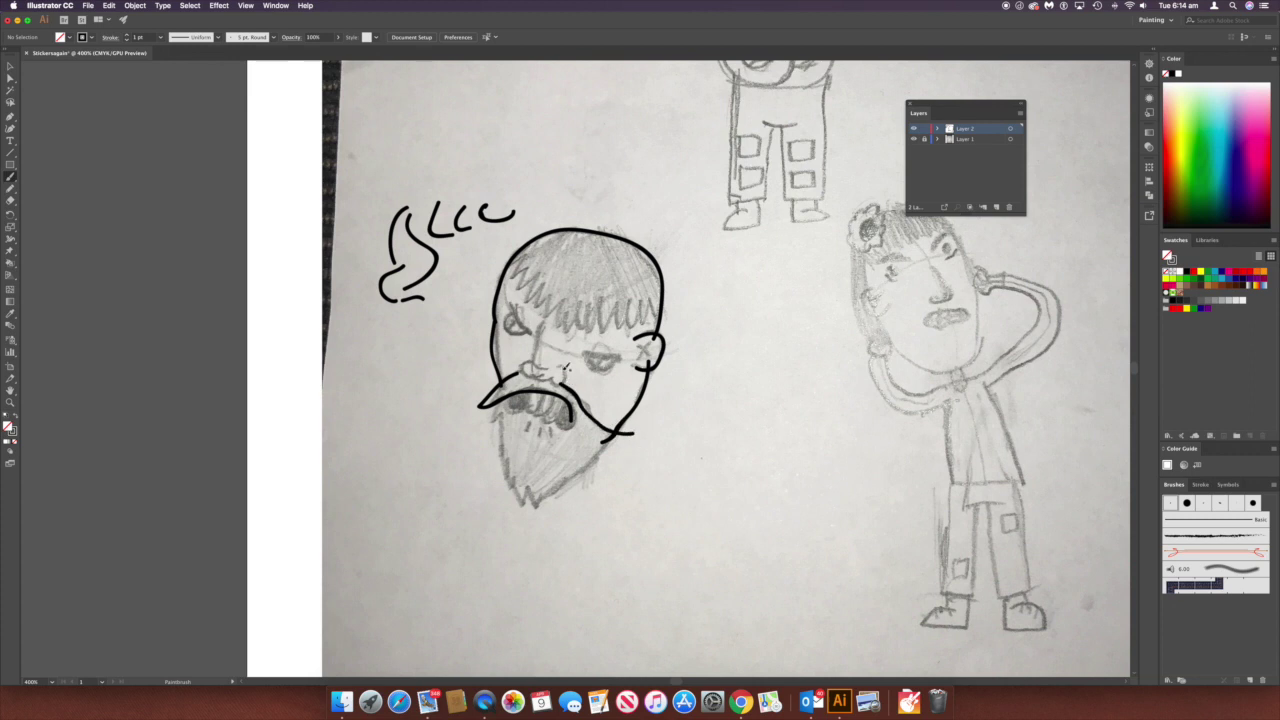
- Trace the bearded man's nose, both eyes, the X on the ear and the jagged fringe
mouse_move(559, 367)
mouse_down()
mouse_move(559, 386)
mouse_move(556, 371)
mouse_up()
mouse_move(520, 366)
mouse_down()
mouse_move(552, 370)
mouse_move(508, 382)
mouse_move(555, 378)
mouse_move(542, 318)
mouse_move(514, 310)
mouse_move(536, 330)
mouse_move(508, 328)
mouse_move(520, 334)
mouse_move(622, 353)
mouse_move(590, 367)
mouse_move(654, 352)
mouse_move(641, 357)
mouse_up()
key(super+z)
mouse_move(514, 264)
mouse_down()
mouse_move(529, 265)
mouse_move(512, 279)
mouse_move(532, 267)
mouse_move(522, 290)
mouse_move(540, 272)
mouse_move(545, 292)
mouse_move(528, 305)
mouse_move(538, 276)
mouse_move(534, 296)
mouse_move(548, 286)
mouse_move(566, 325)
mouse_move(572, 308)
mouse_move(586, 328)
mouse_move(602, 310)
mouse_move(630, 322)
mouse_move(655, 305)
mouse_move(658, 318)
mouse_move(674, 298)
mouse_up()
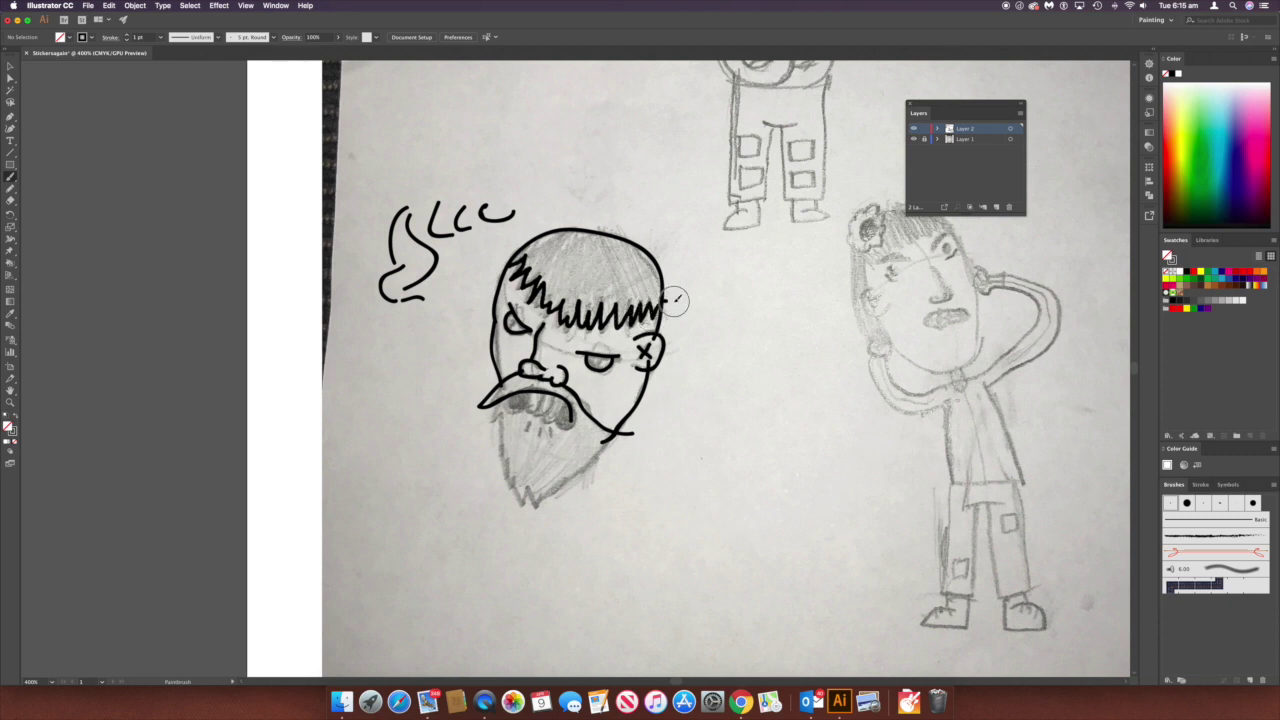
drag(519, 260, 502, 265)
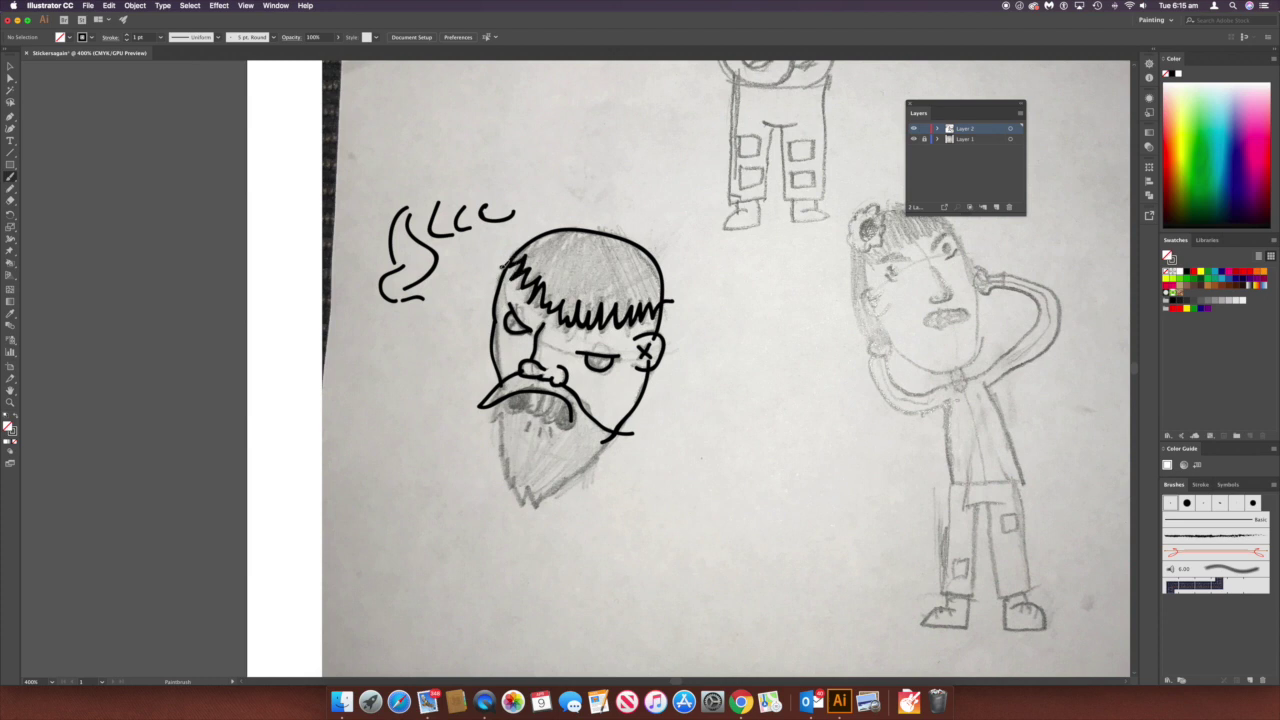
- Trace the moustache's lower tip and the jagged beard outline down and around to the jaw with the Paintbrush
scroll(527, 376, down, 3)
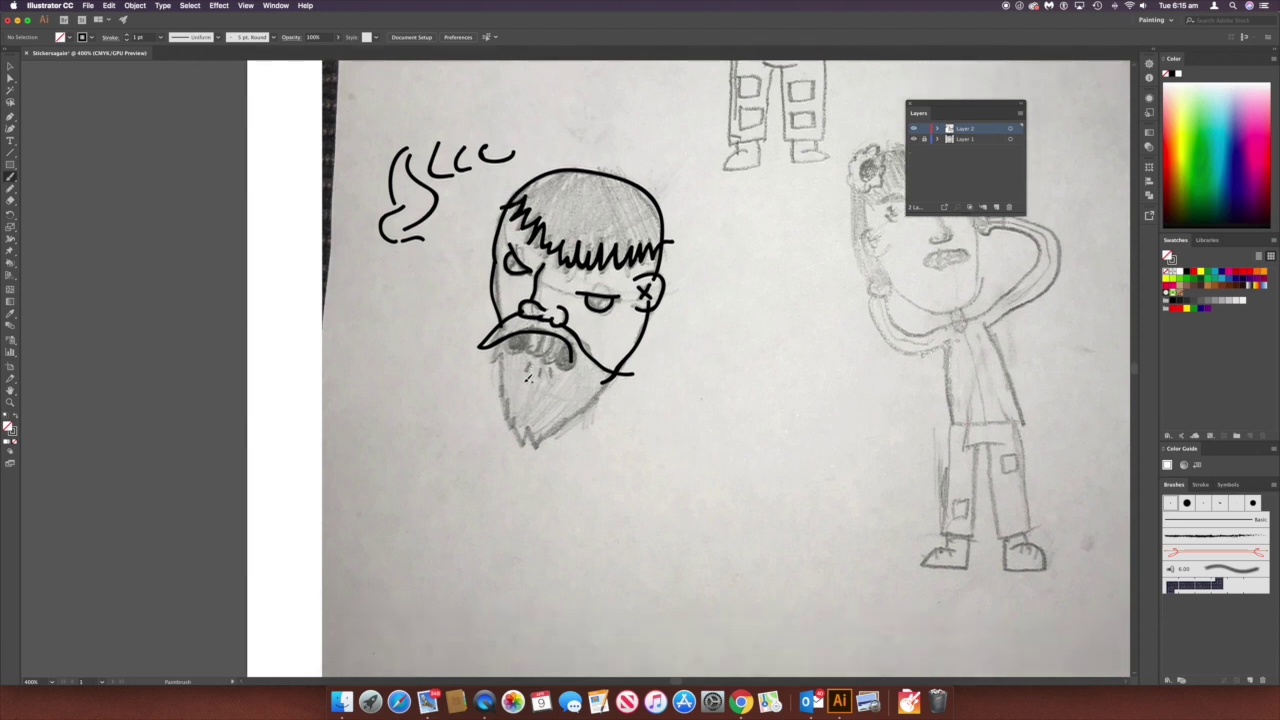
scroll(516, 376, up, 3)
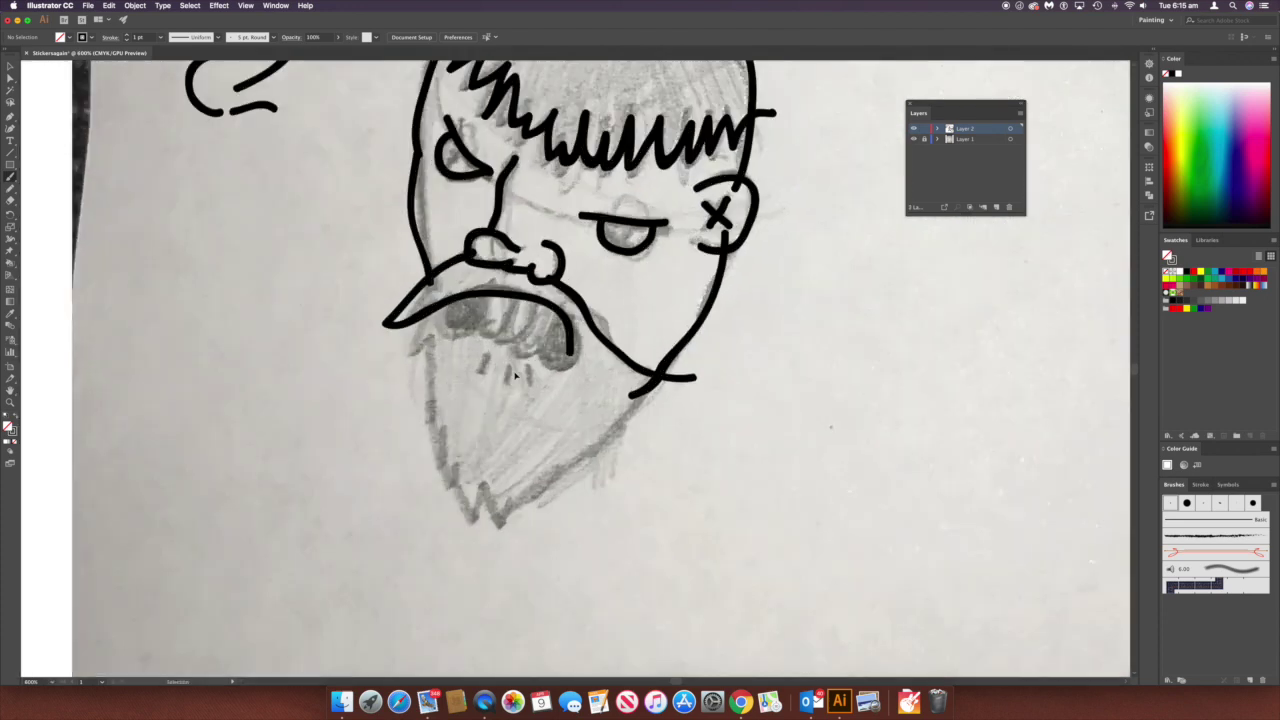
drag(494, 372, 567, 340)
mouse_move(506, 270)
mouse_down()
mouse_move(471, 321)
mouse_move(508, 301)
mouse_move(502, 408)
mouse_move(519, 401)
mouse_move(510, 437)
mouse_move(530, 434)
mouse_move(522, 466)
mouse_move(540, 458)
mouse_move(545, 490)
mouse_move(564, 446)
mouse_move(573, 491)
mouse_move(592, 456)
mouse_move(597, 467)
mouse_move(672, 430)
mouse_move(721, 347)
mouse_up()
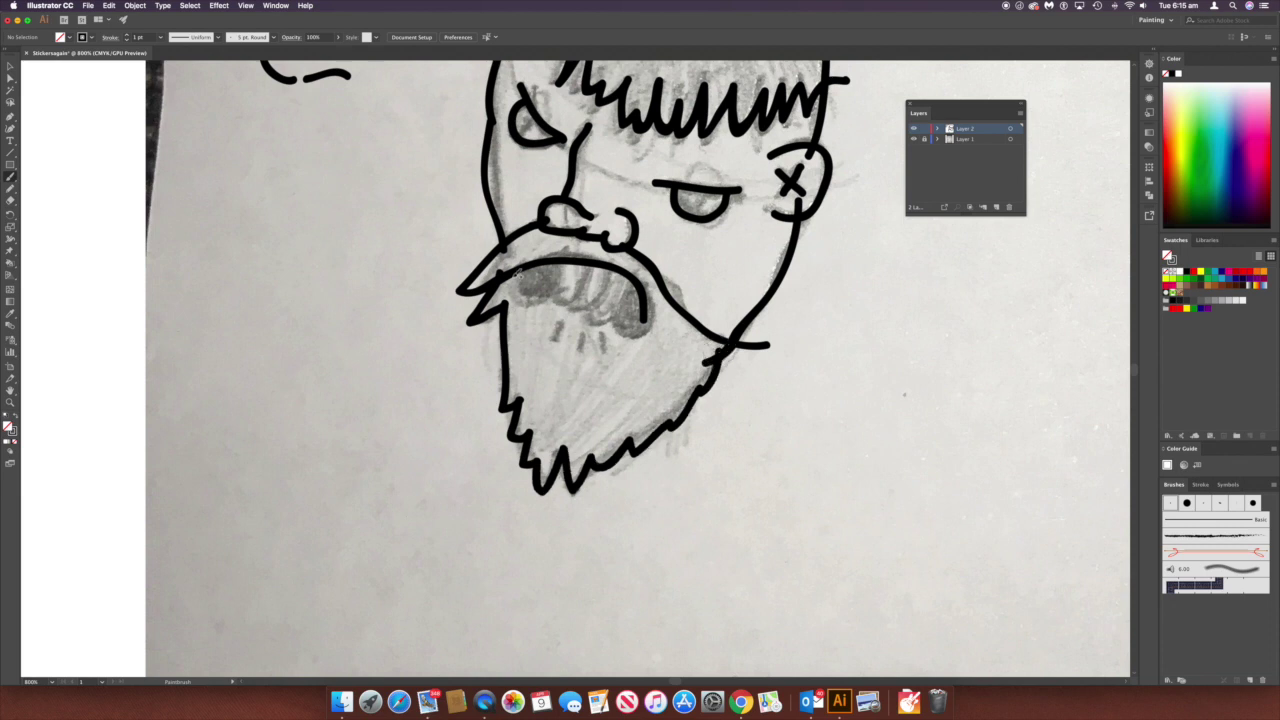
- Trace the open mouth's outline, the lines between the teeth and three short strokes on the chin below it
mouse_move(524, 267)
mouse_down()
mouse_move(522, 300)
mouse_move(553, 296)
mouse_move(617, 323)
mouse_move(622, 345)
mouse_move(652, 305)
mouse_move(641, 313)
mouse_up()
mouse_move(555, 326)
mouse_down()
mouse_move(547, 348)
mouse_move(603, 365)
mouse_up()
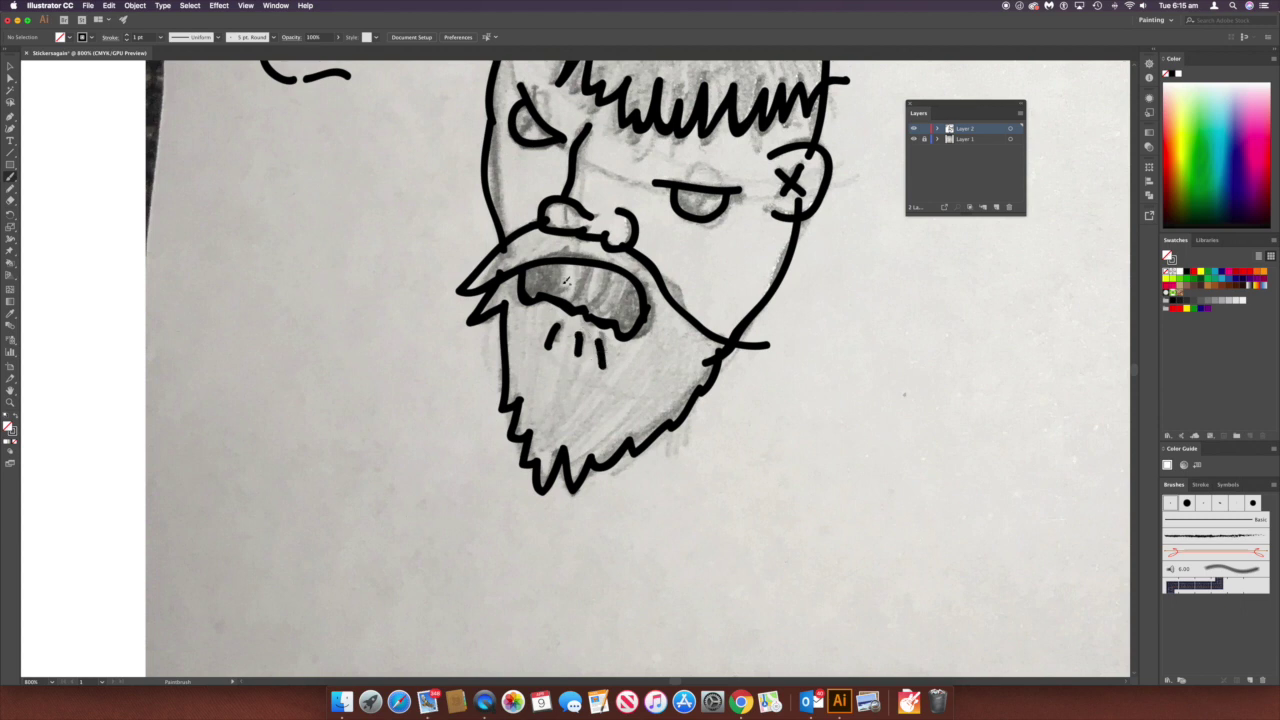
mouse_move(562, 264)
mouse_down()
mouse_move(572, 305)
mouse_move(587, 262)
mouse_move(588, 302)
mouse_move(610, 270)
mouse_move(599, 311)
mouse_move(630, 280)
mouse_up()
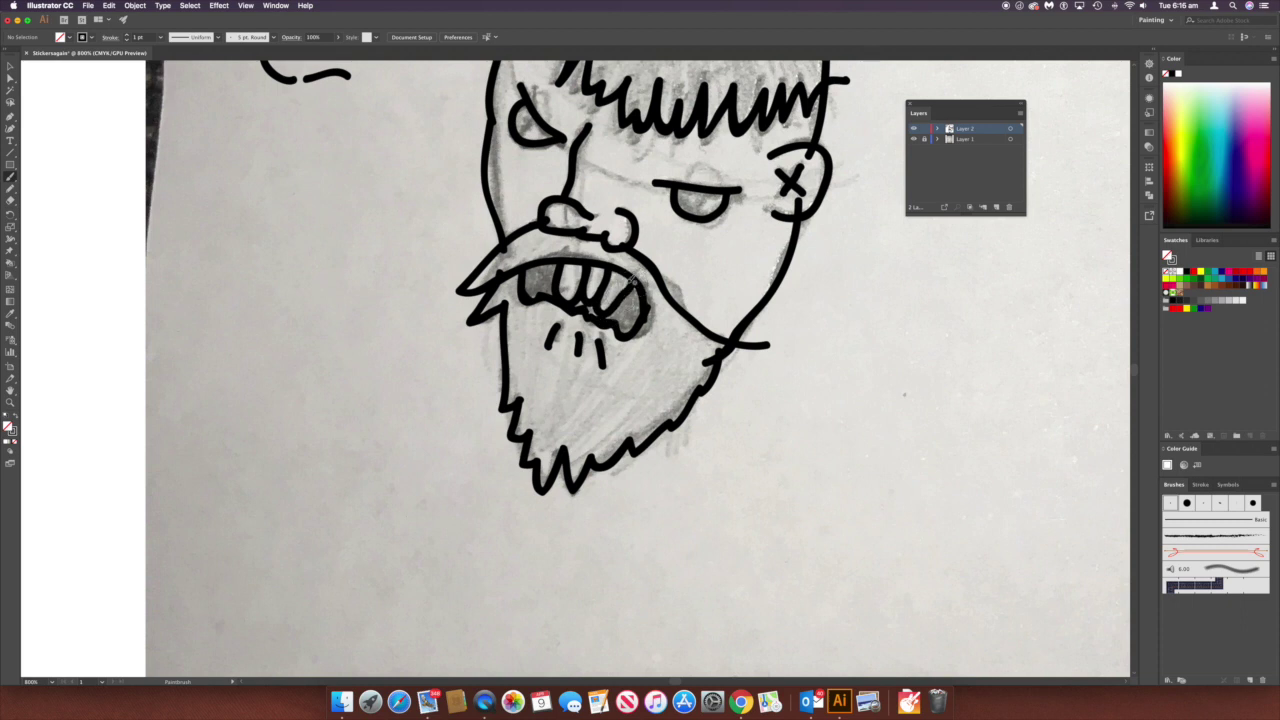
- Delete all the curved test strokes on the empty paper beside the bearded head
scroll(630, 270, up, 3)
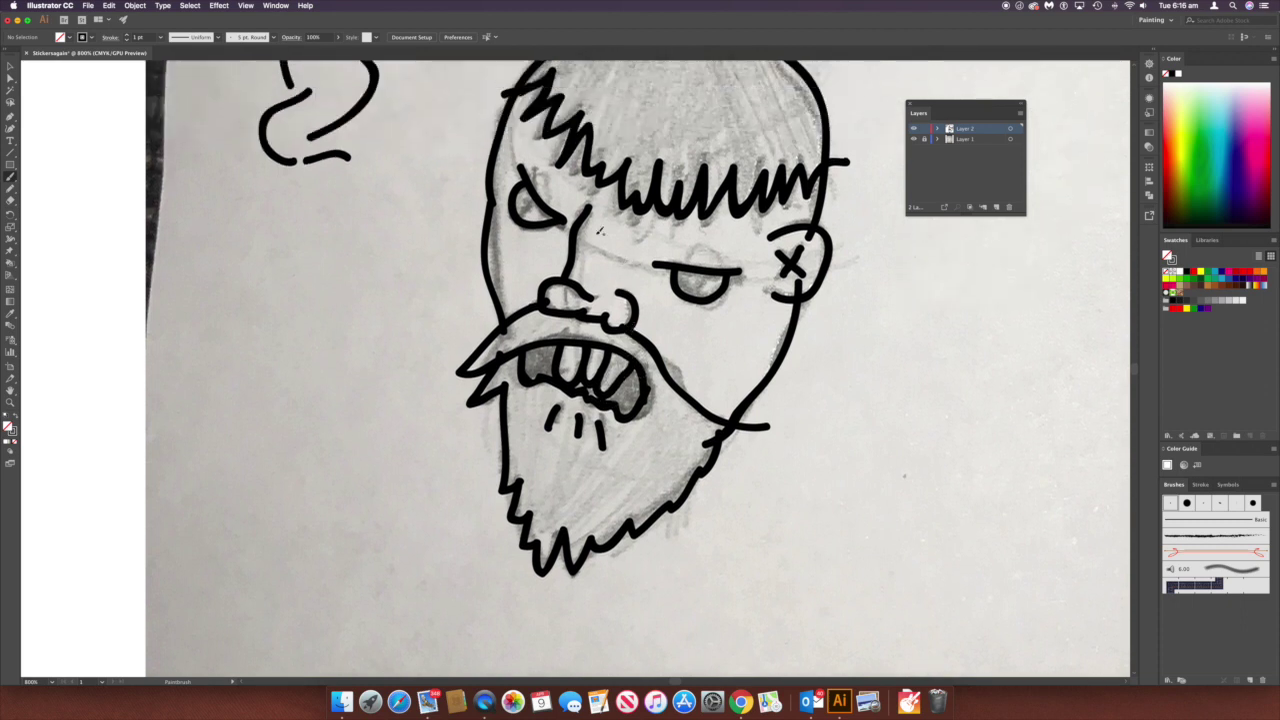
scroll(640, 370, up, 3)
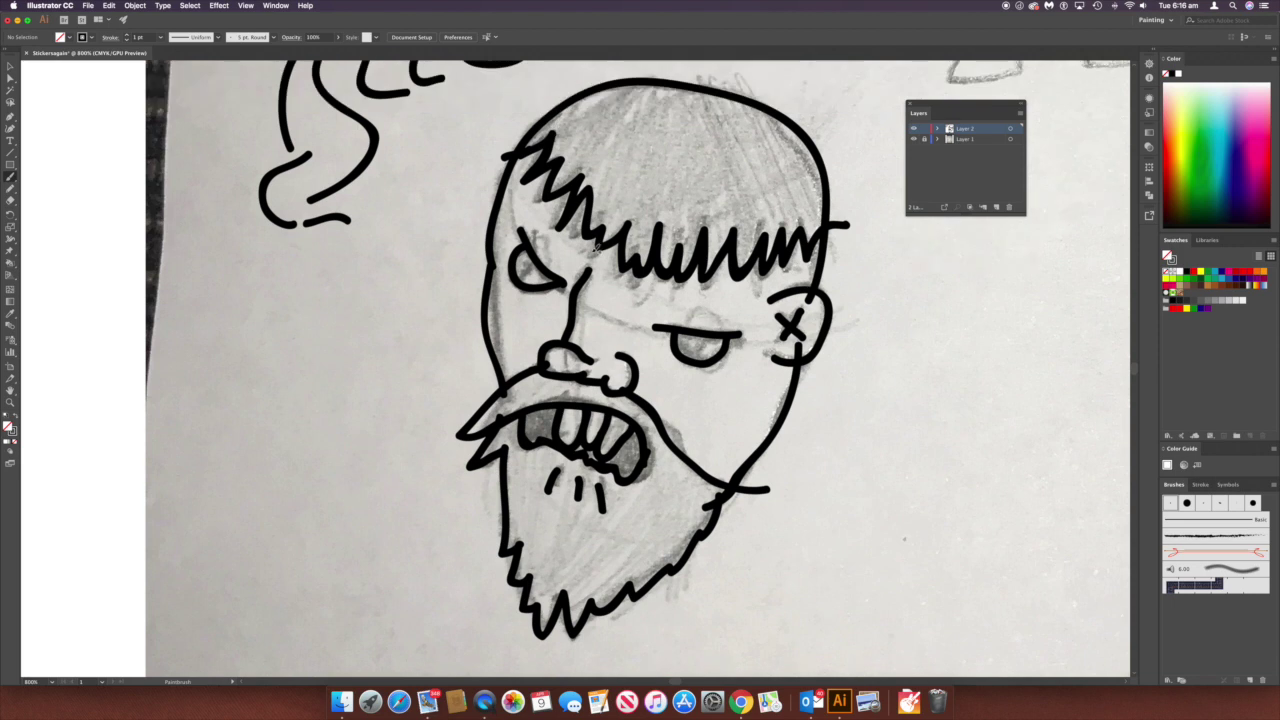
scroll(593, 244, up, 2)
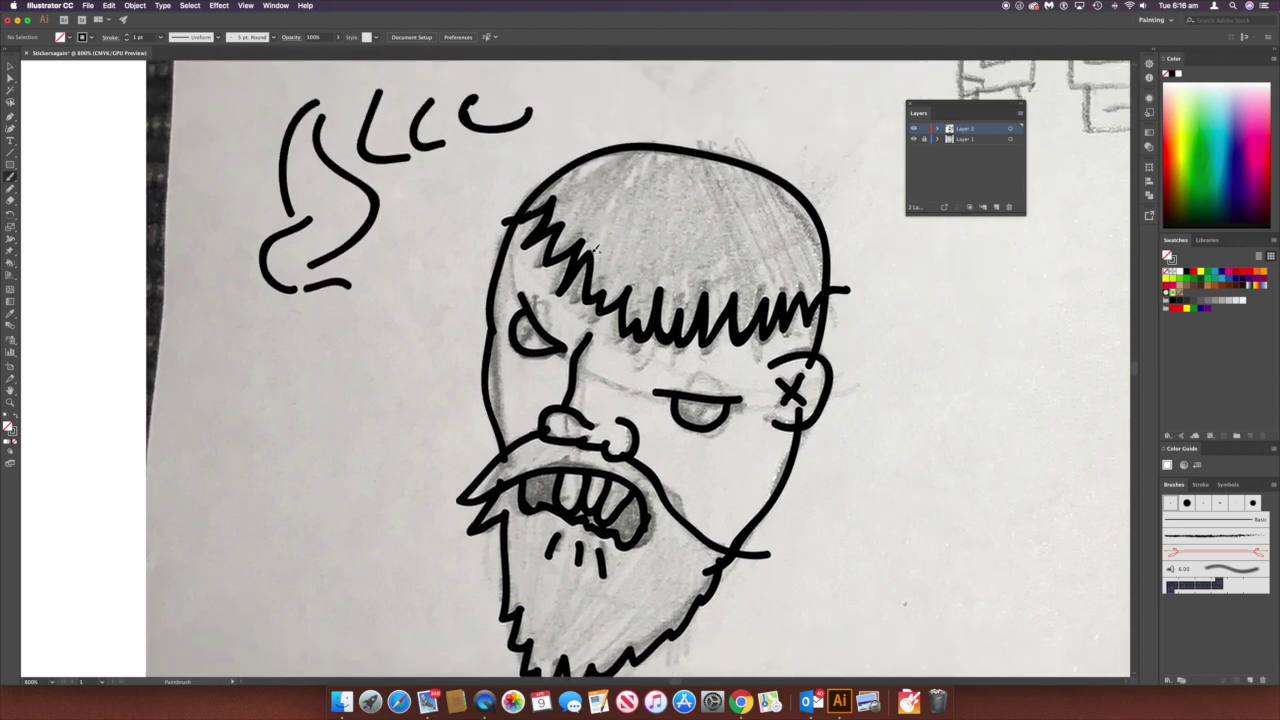
key(super+minus)
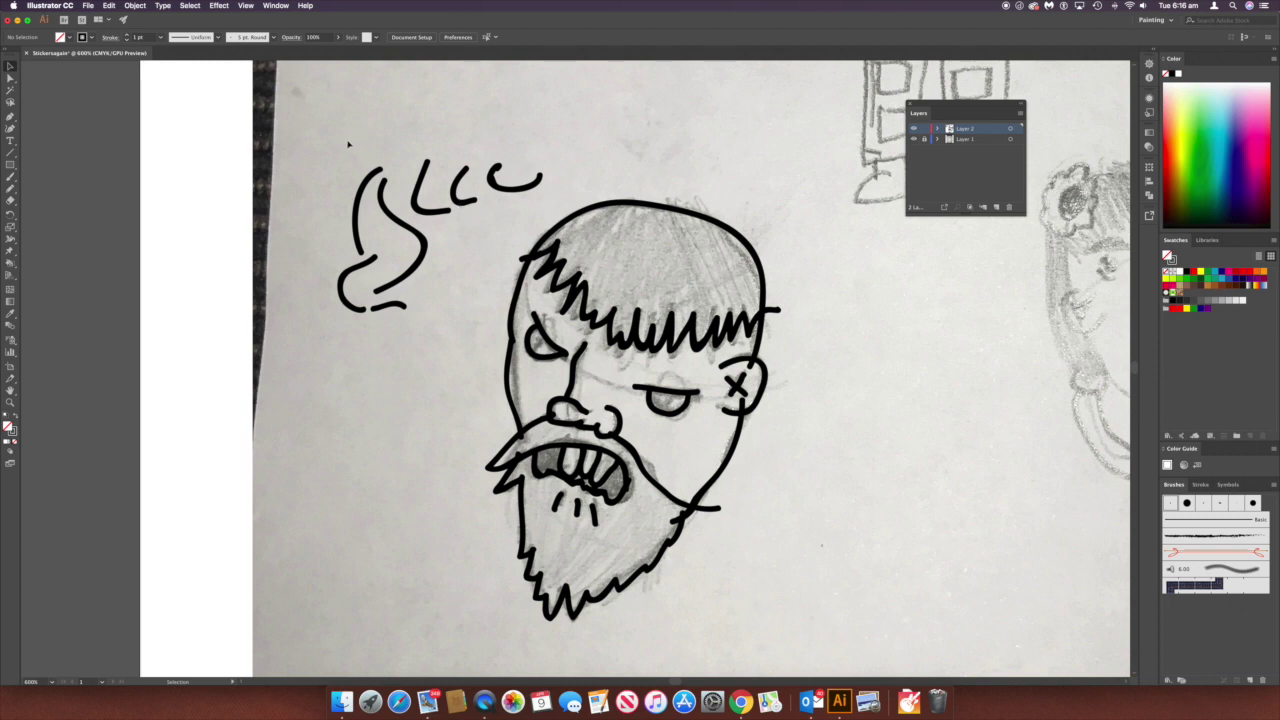
mouse_move(336, 157)
mouse_down()
mouse_move(460, 318)
mouse_move(448, 316)
mouse_up()
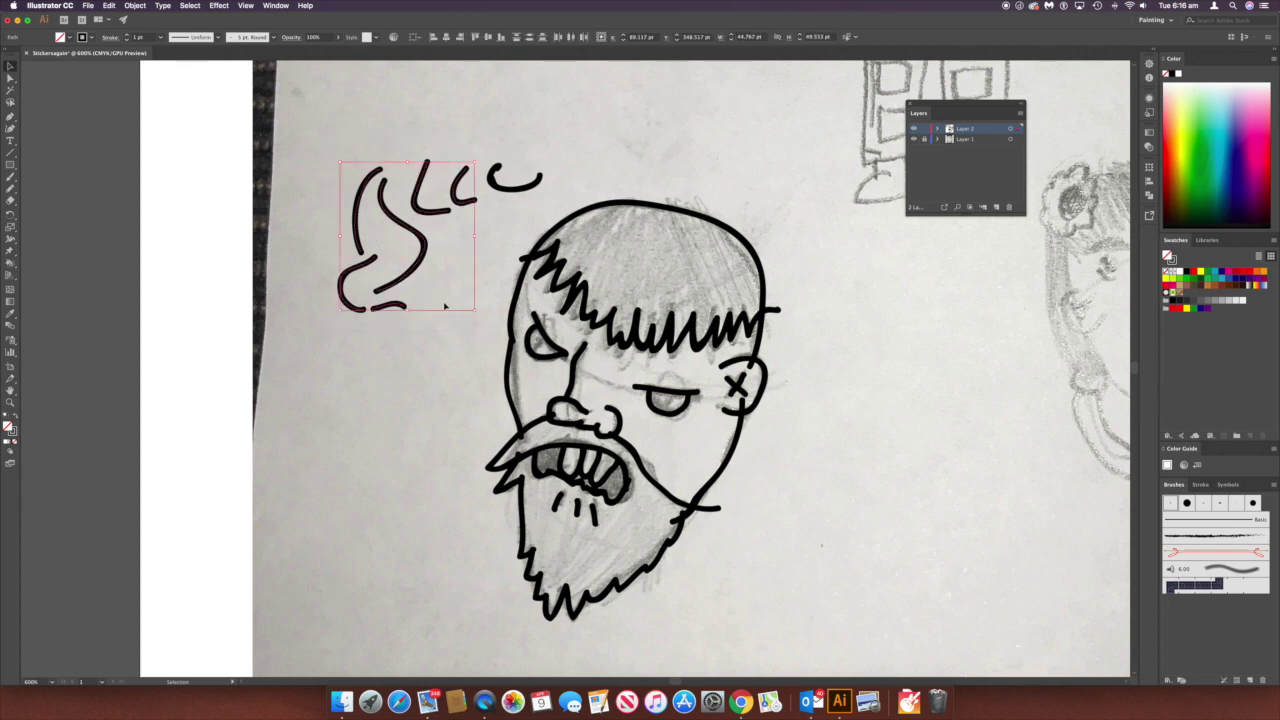
key(Delete)
drag(511, 162, 553, 203)
key(Delete)
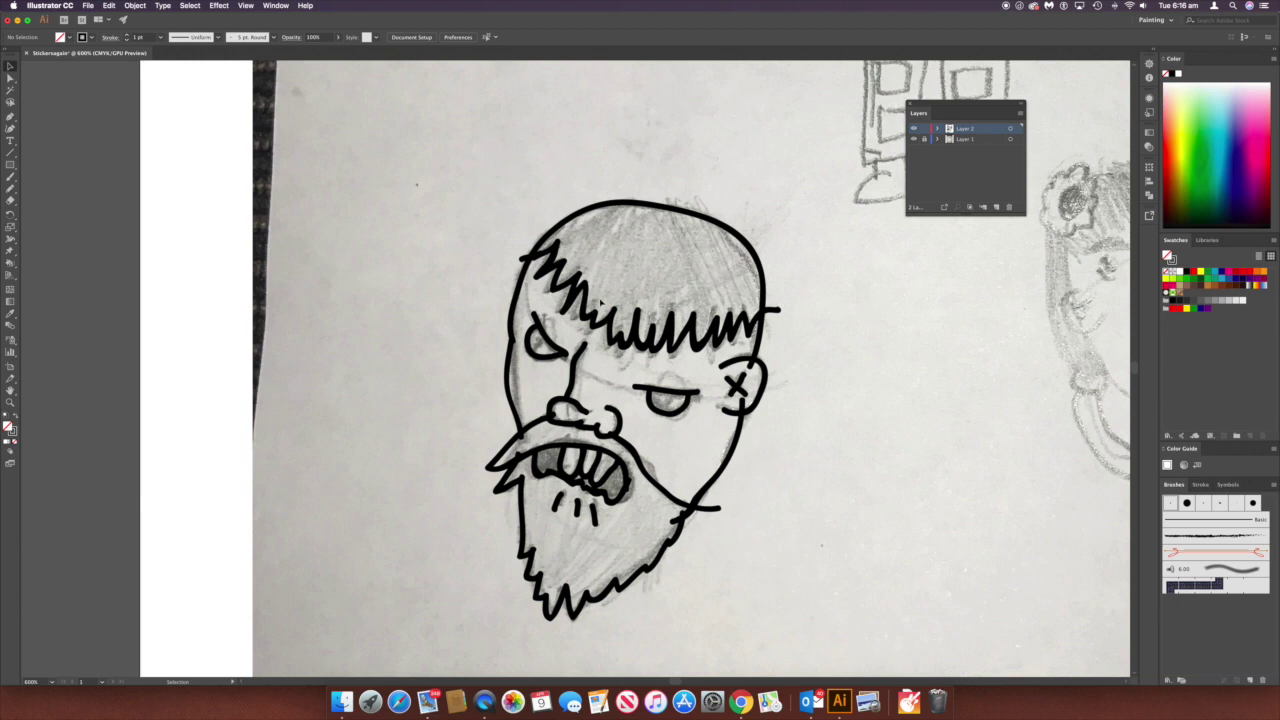
- Hide the sketch layer, Layer 1, and apply Expand Appearance to all the bearded head's brush strokes
mouse_move(418, 146)
mouse_down()
mouse_move(629, 455)
mouse_move(785, 630)
mouse_move(816, 646)
mouse_up()
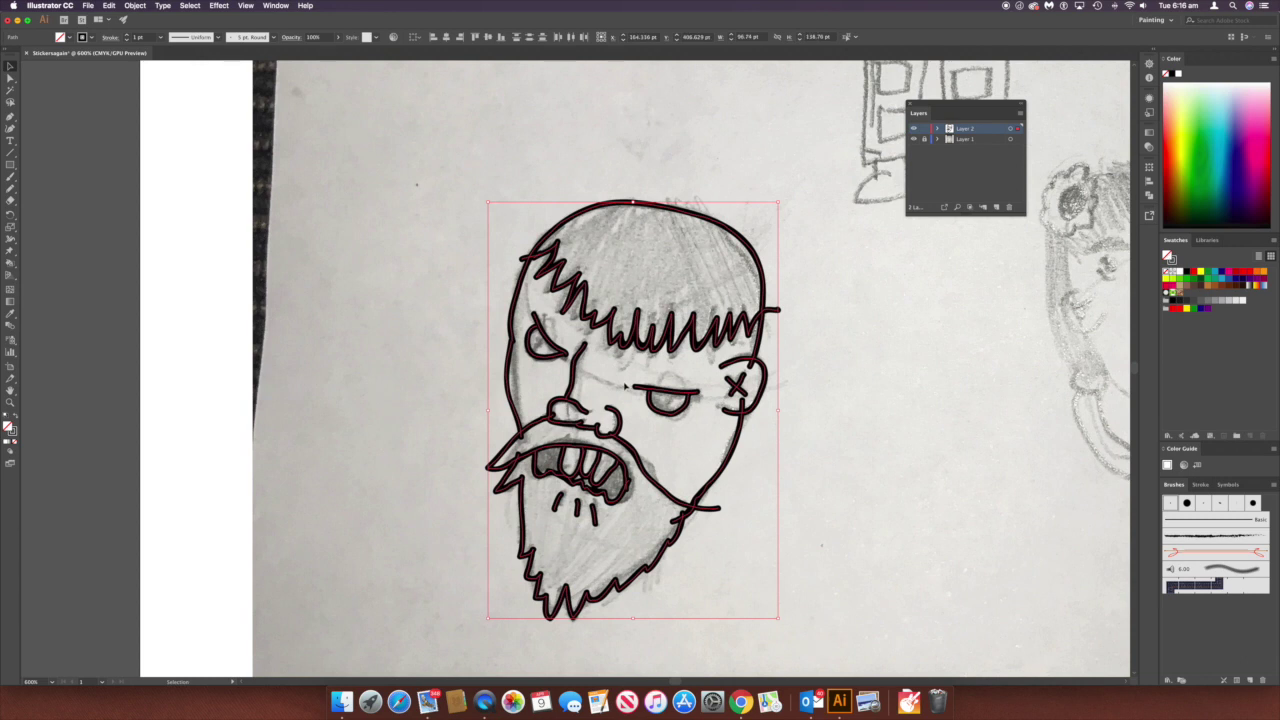
click(913, 139)
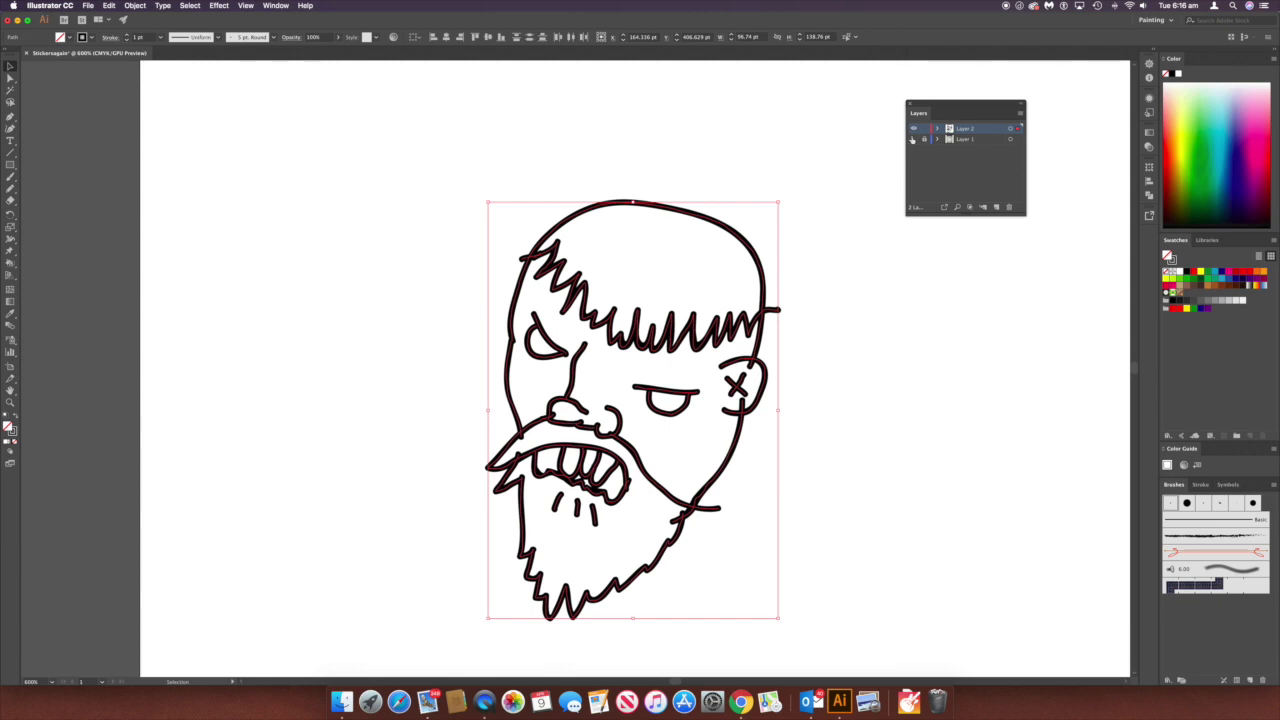
click(913, 141)
click(913, 141)
click(140, 6)
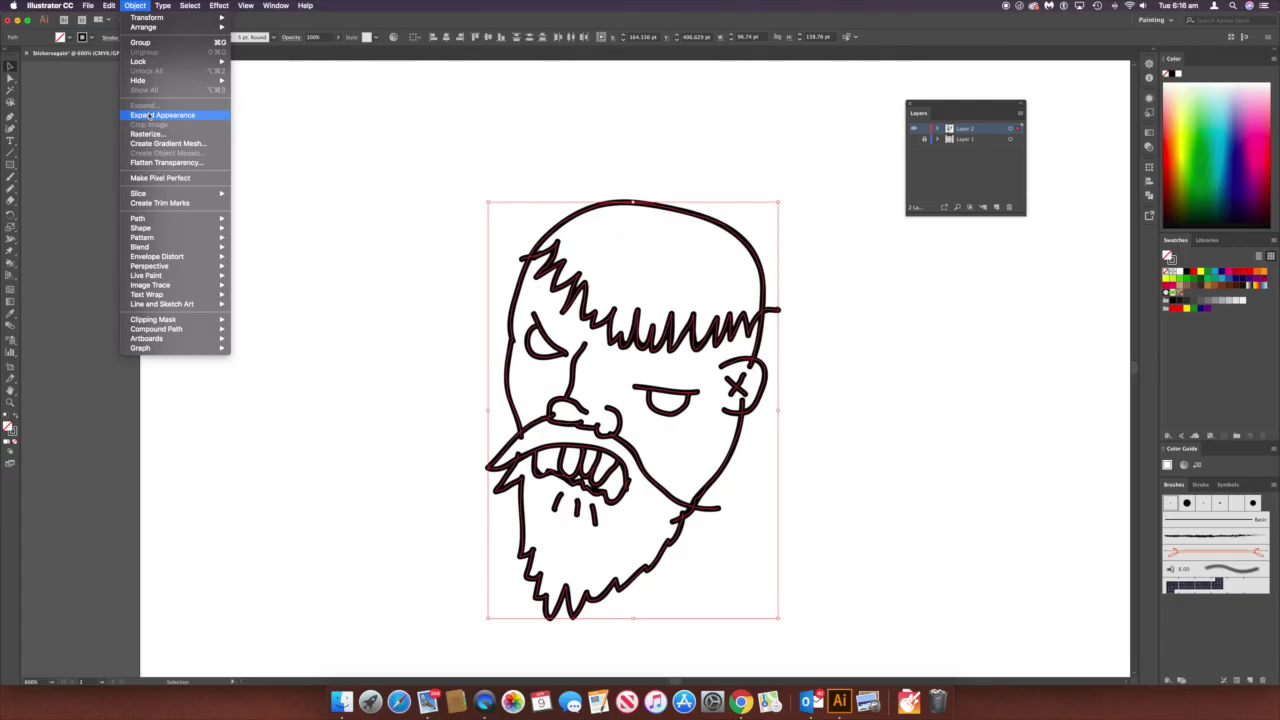
click(155, 116)
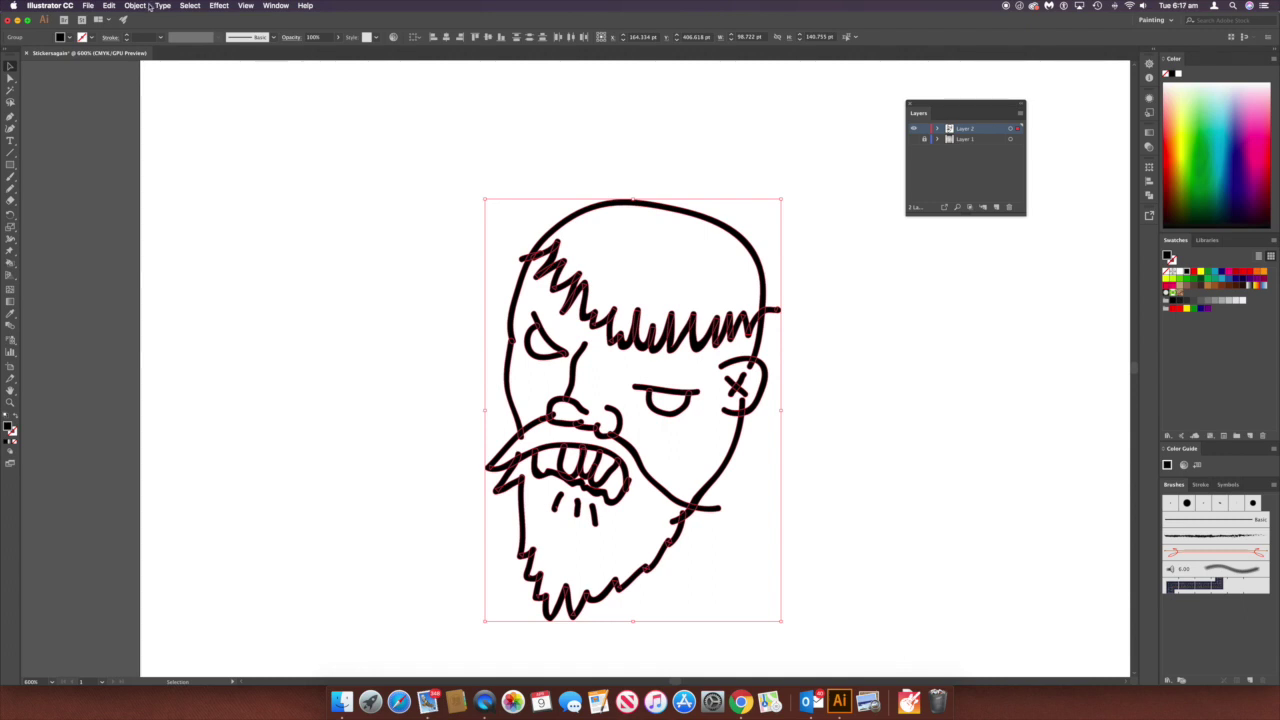
- Make a Live Paint group from the expanded head artwork and expand it into separate shapes
click(142, 6)
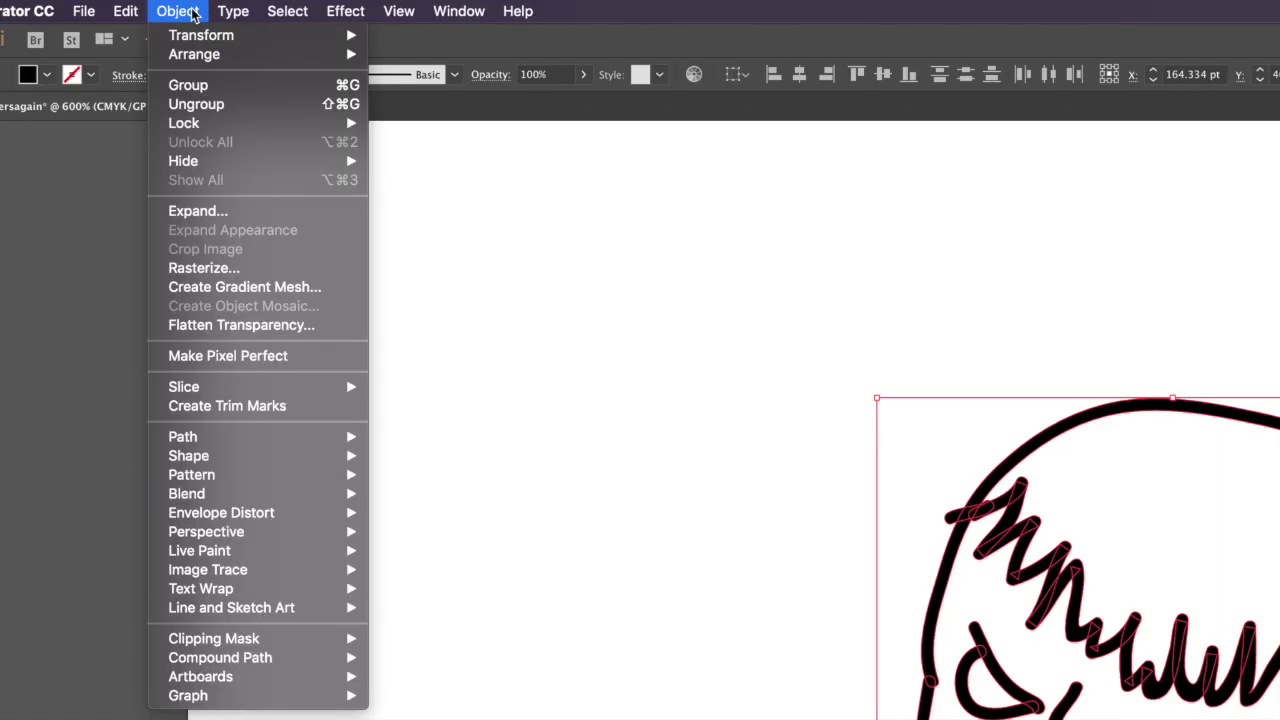
mouse_move(310, 557)
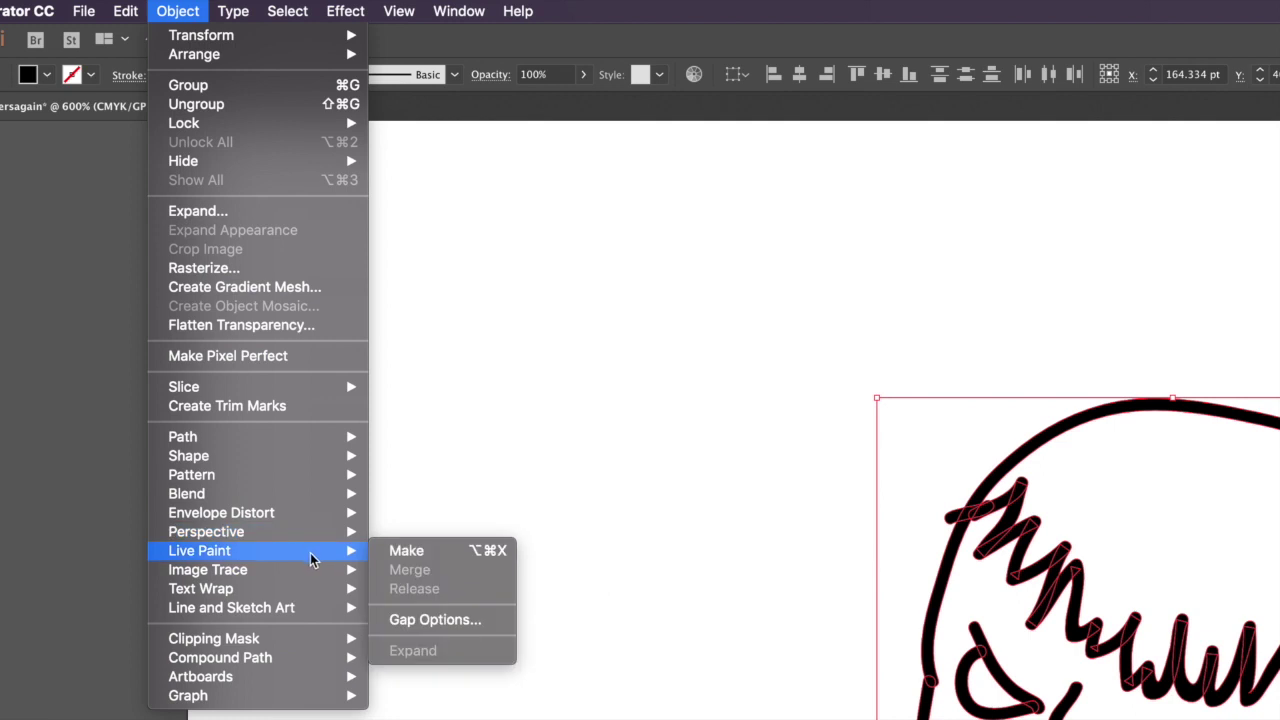
click(406, 552)
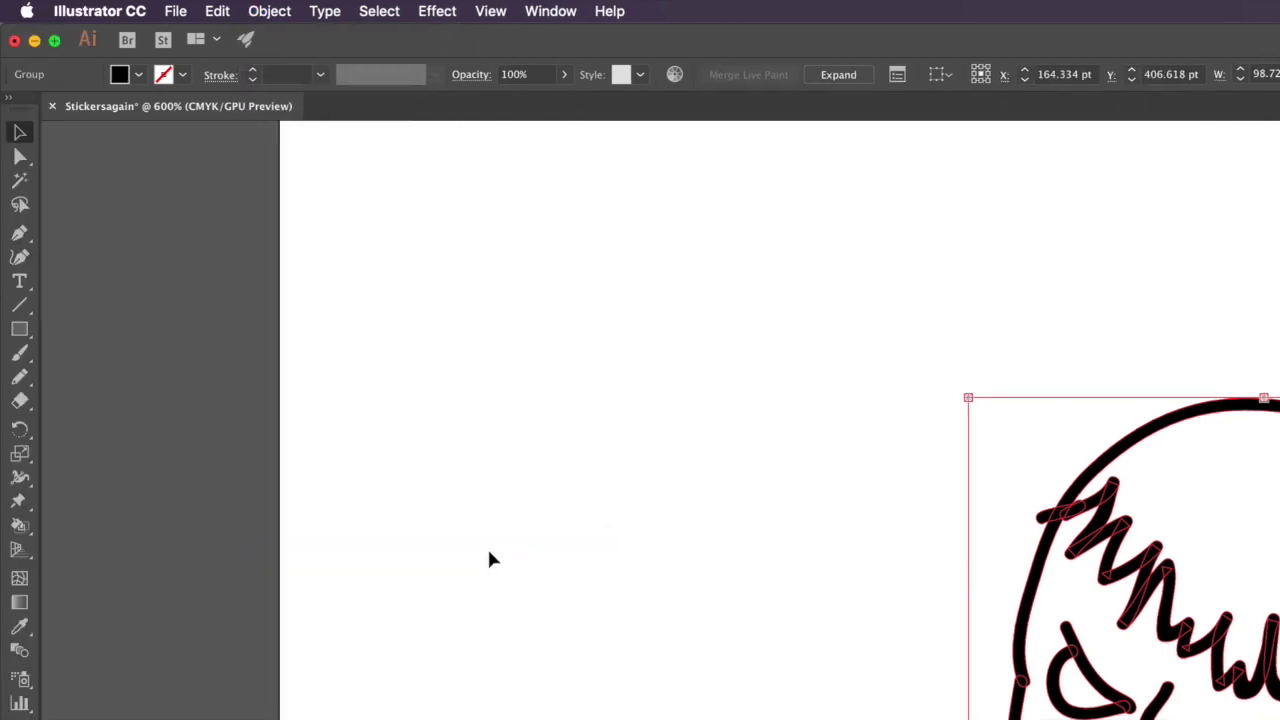
click(276, 11)
mouse_move(366, 396)
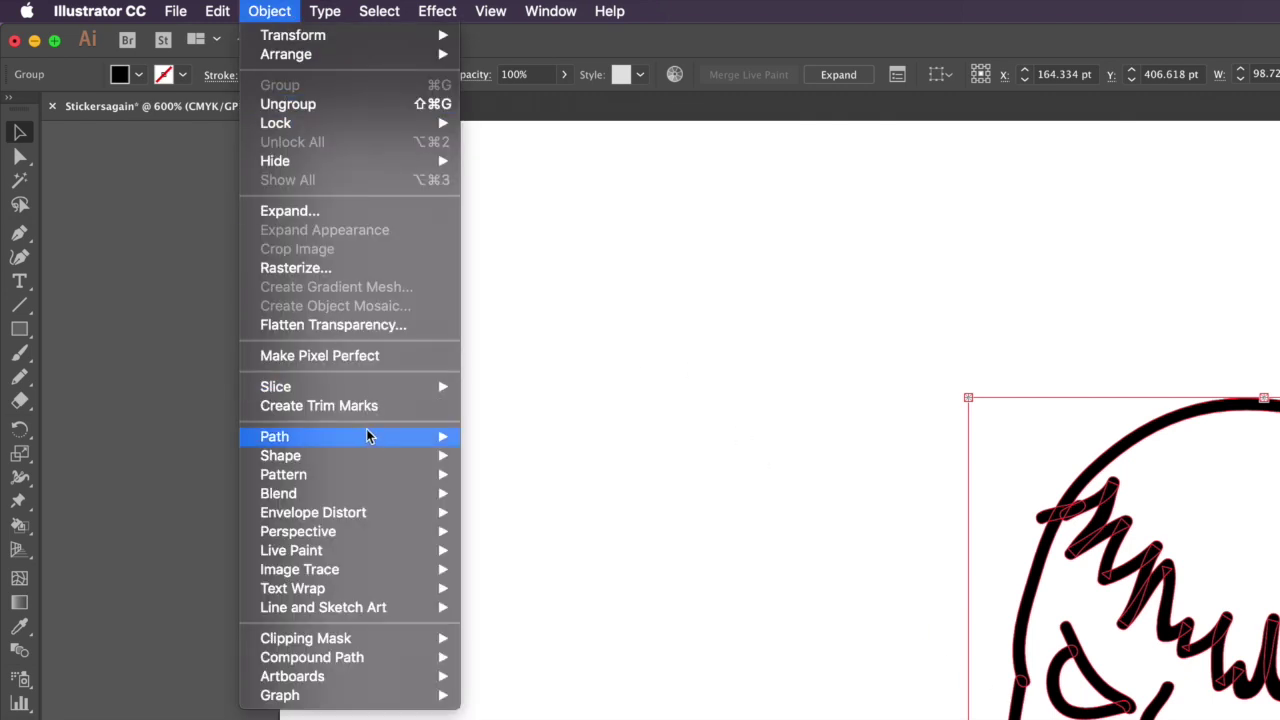
mouse_move(424, 558)
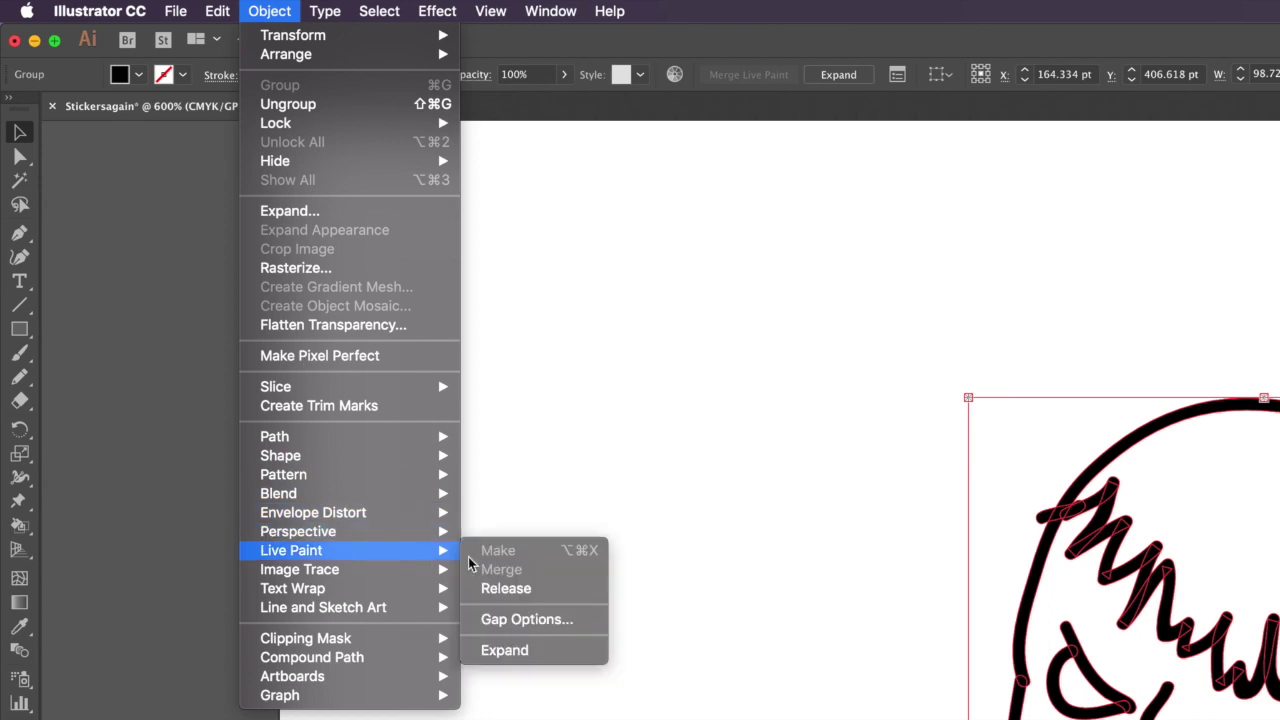
click(532, 652)
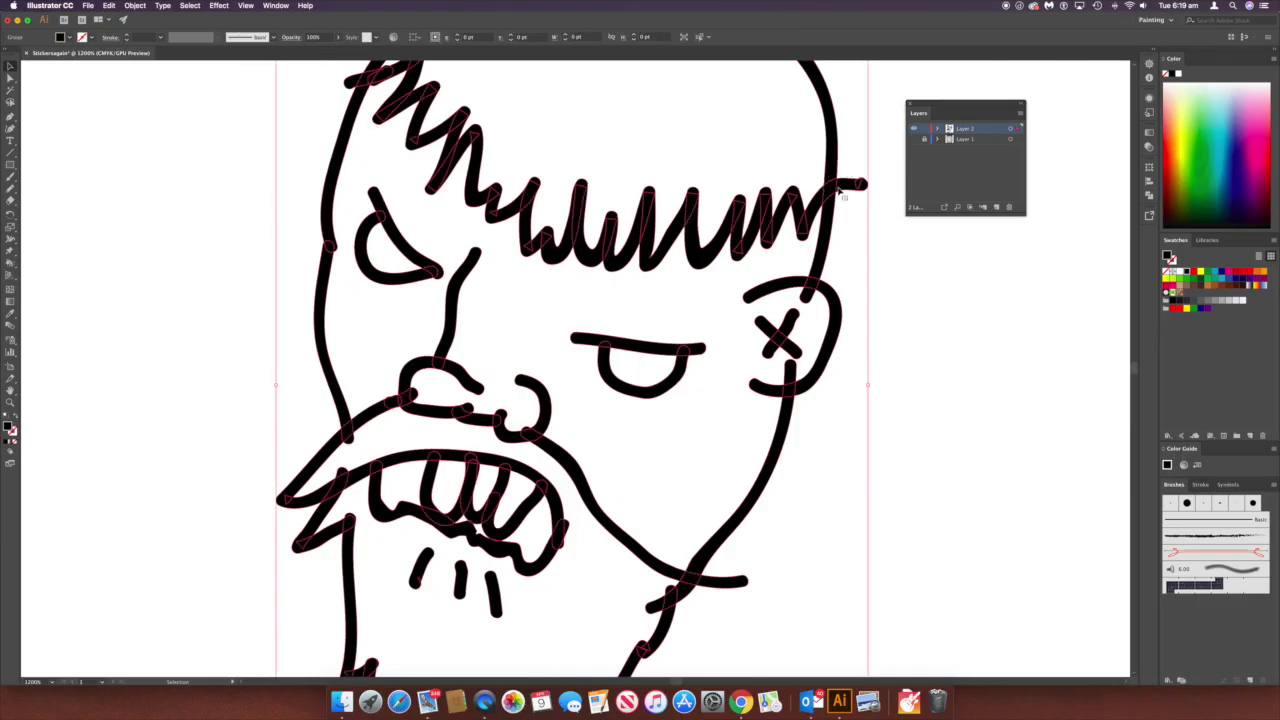
- Ungroup the expanded head artwork twice and deselect it
right_click(838, 186)
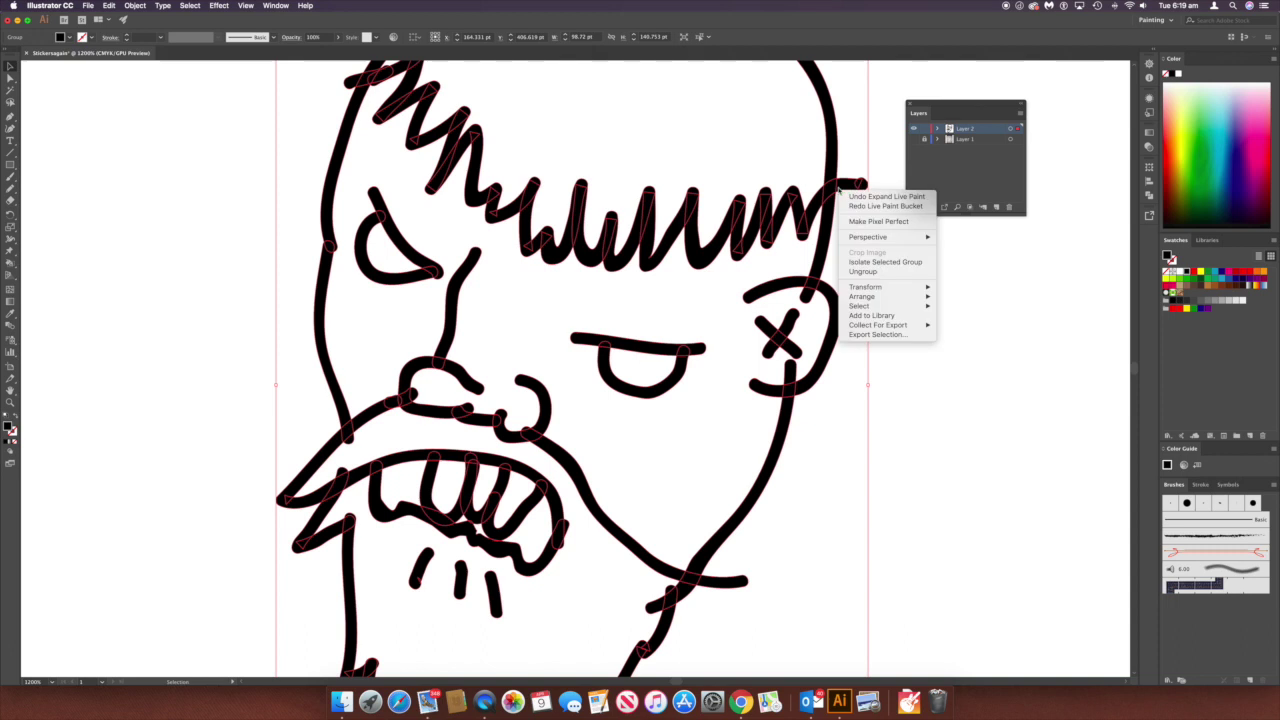
click(853, 272)
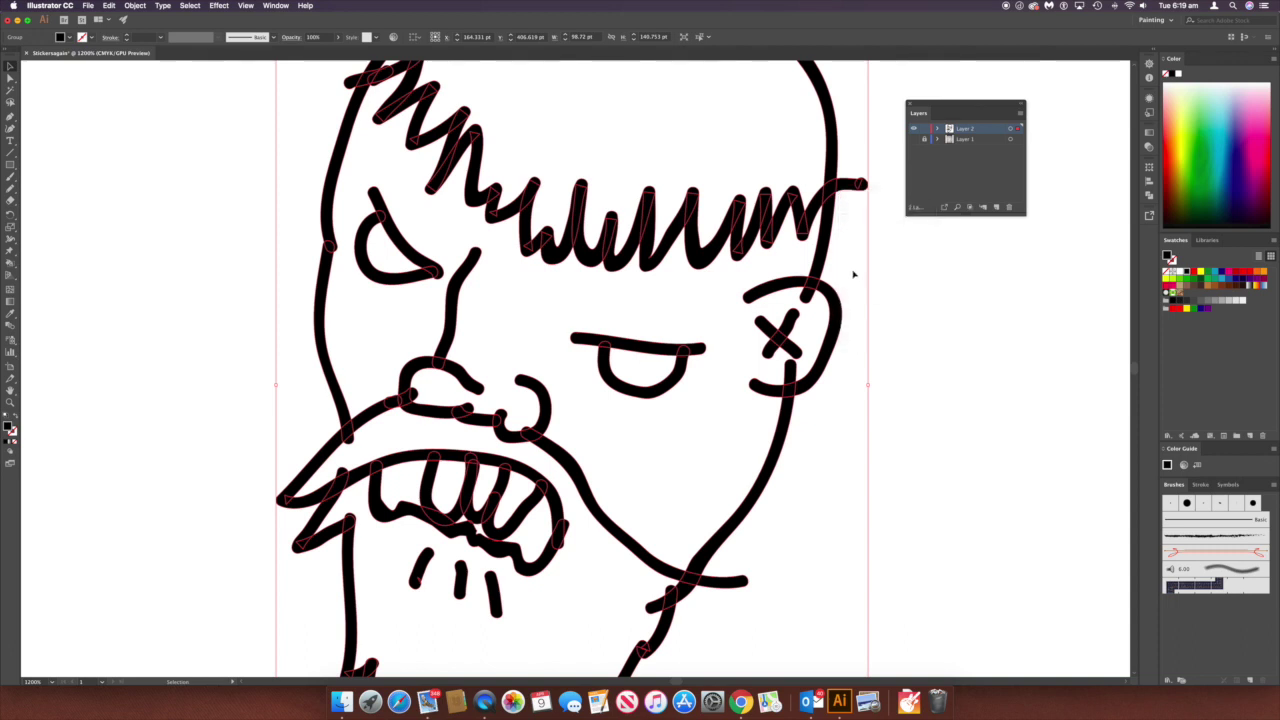
click(880, 249)
click(866, 192)
right_click(803, 210)
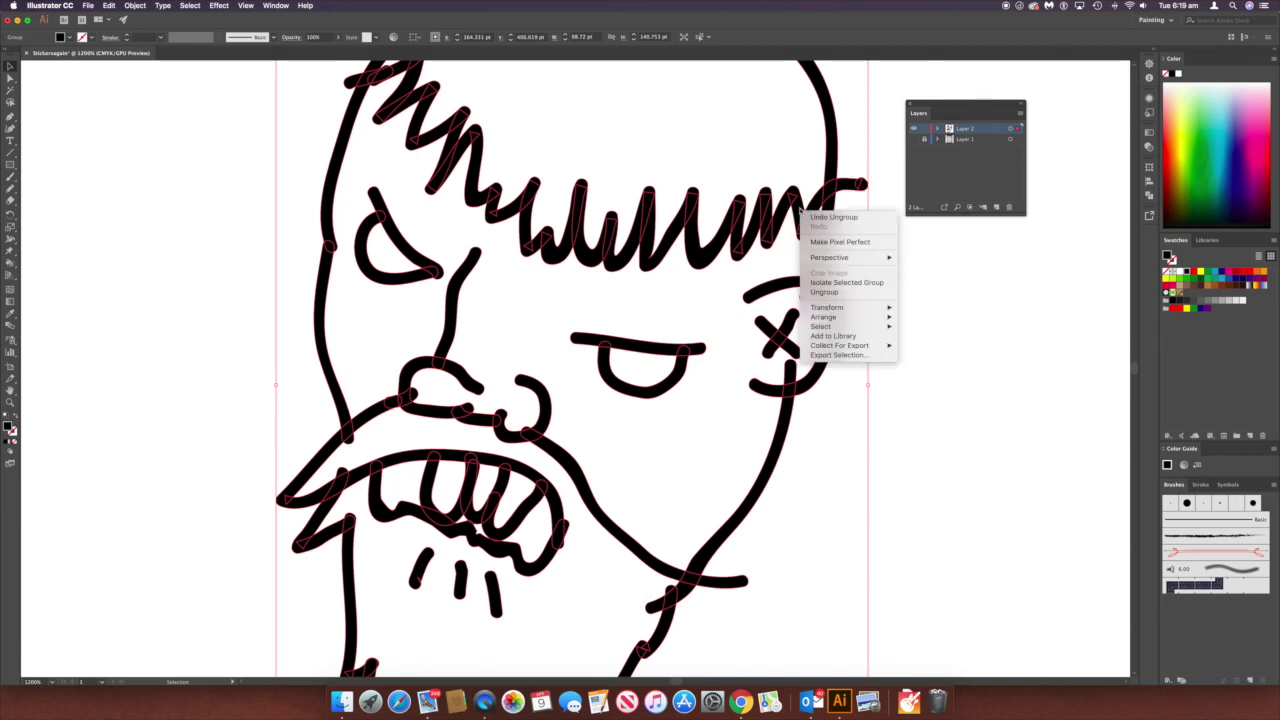
click(825, 291)
click(882, 255)
- Delete the fringe end sticking out past the skull above the ear and the moustache end protruding beyond the jaw
click(848, 185)
key(Delete)
click(859, 182)
key(Delete)
scroll(857, 280, down, 3)
scroll(732, 540, down, 3)
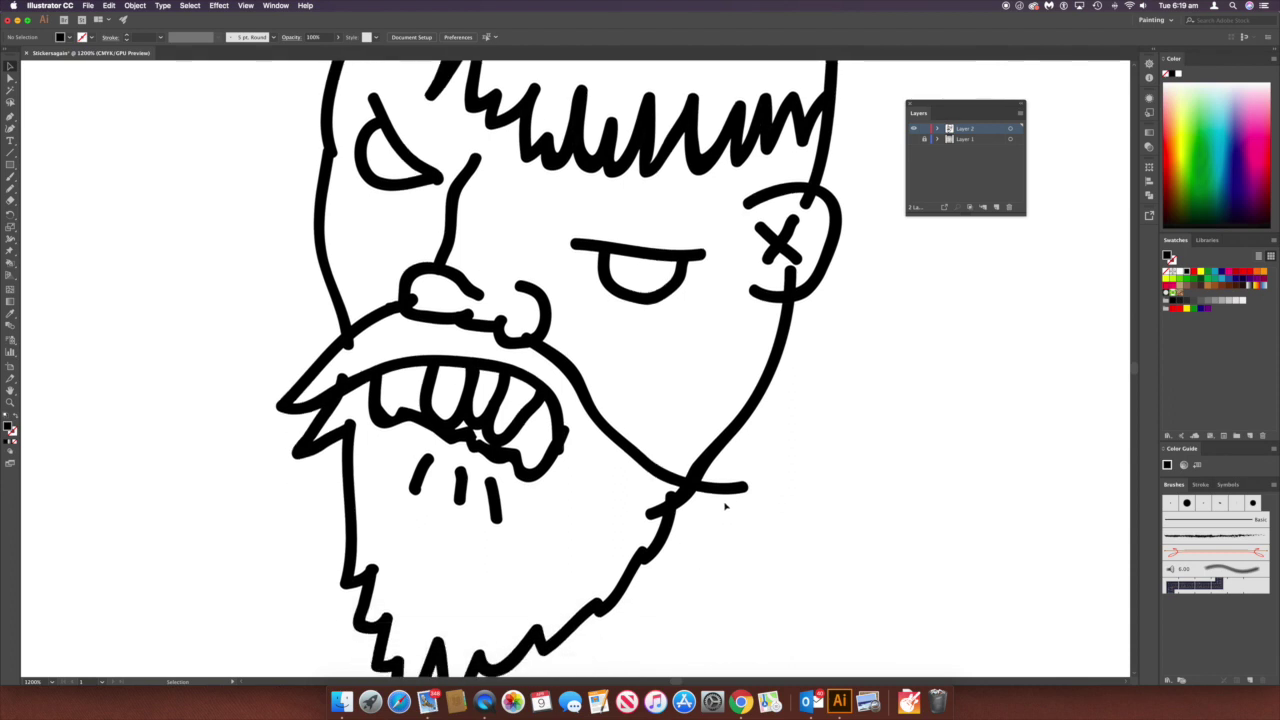
click(725, 452)
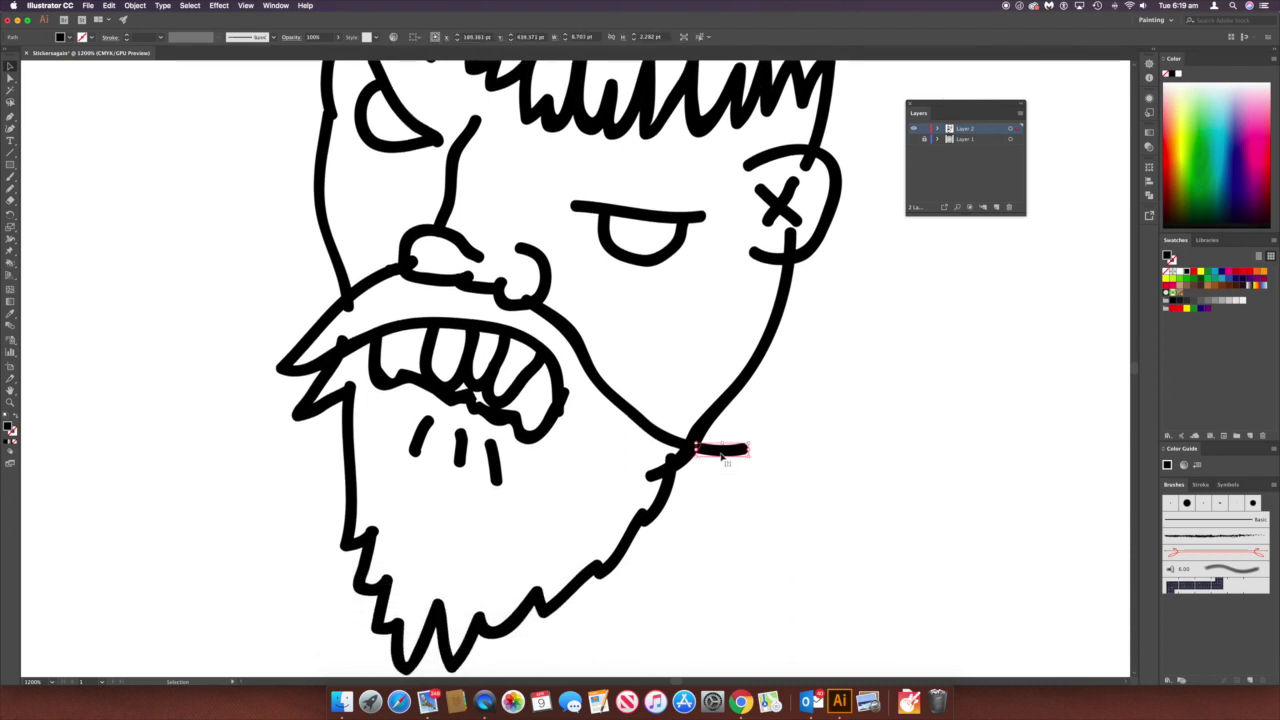
key(Delete)
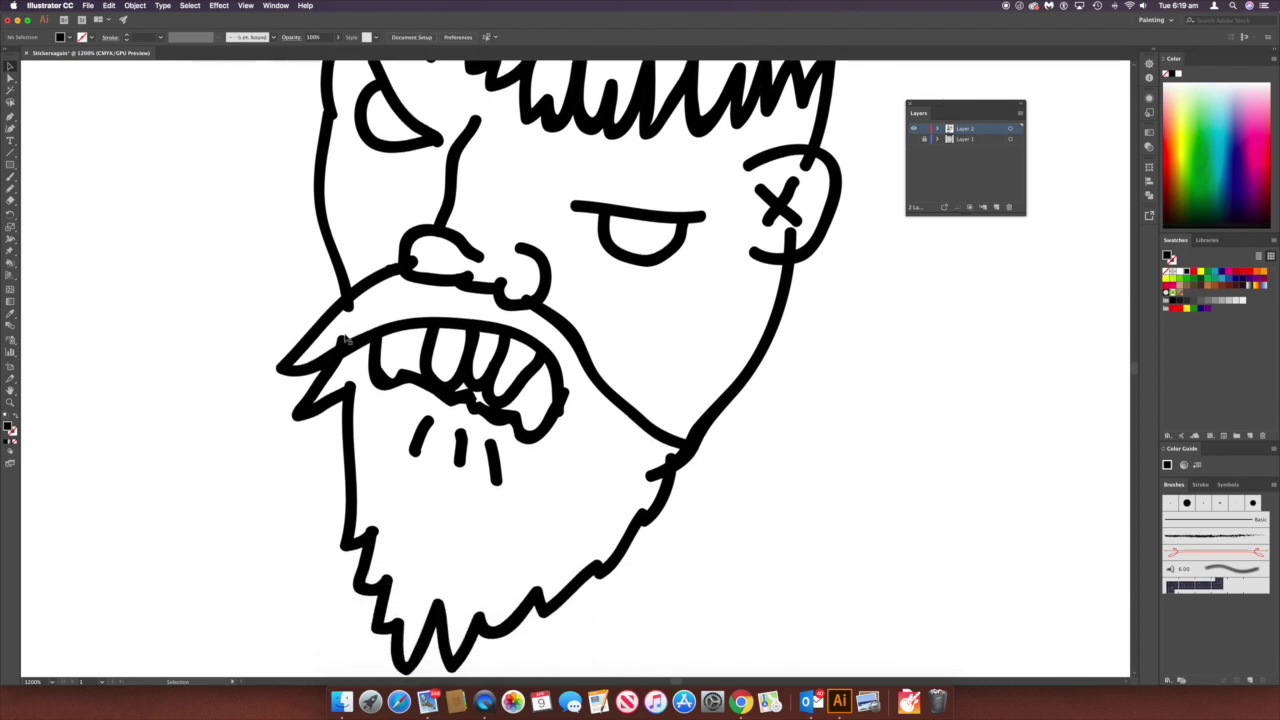
- Delete the overlapping stroke ends along the moustache where it meets the beard tip, the cheek outline and the nose
click(343, 341)
key(Return)
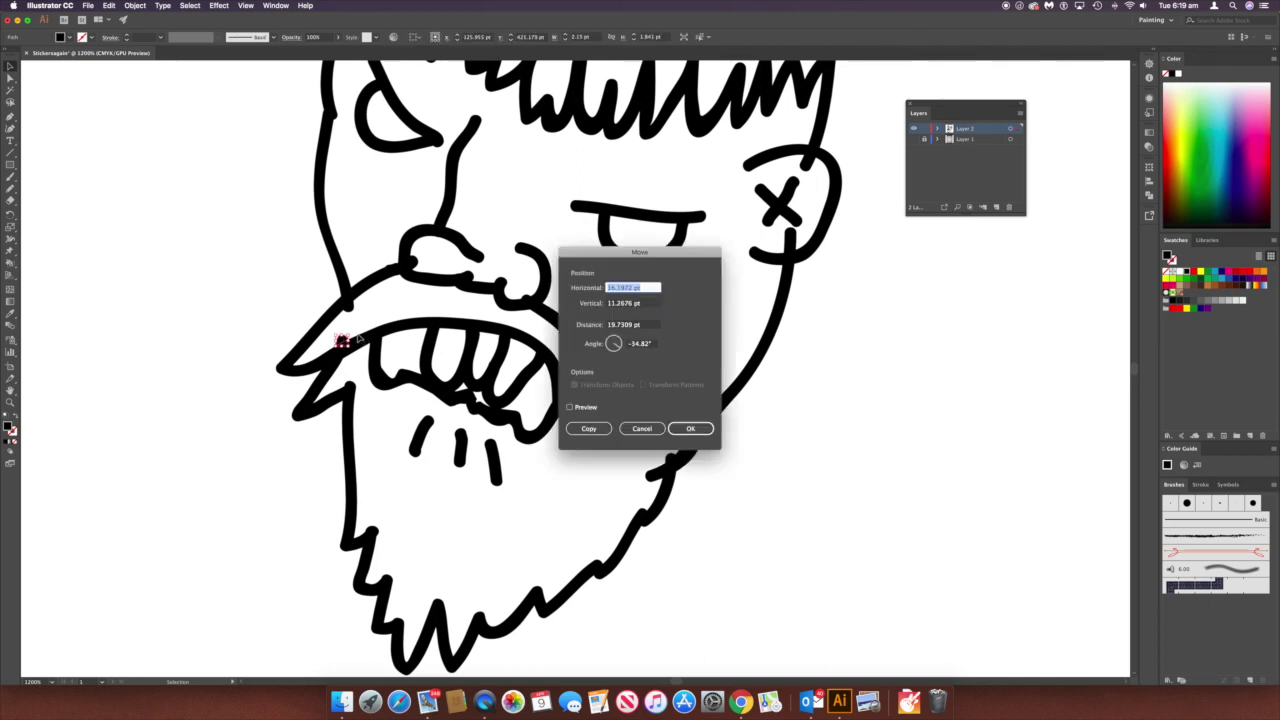
click(642, 428)
key(Delete)
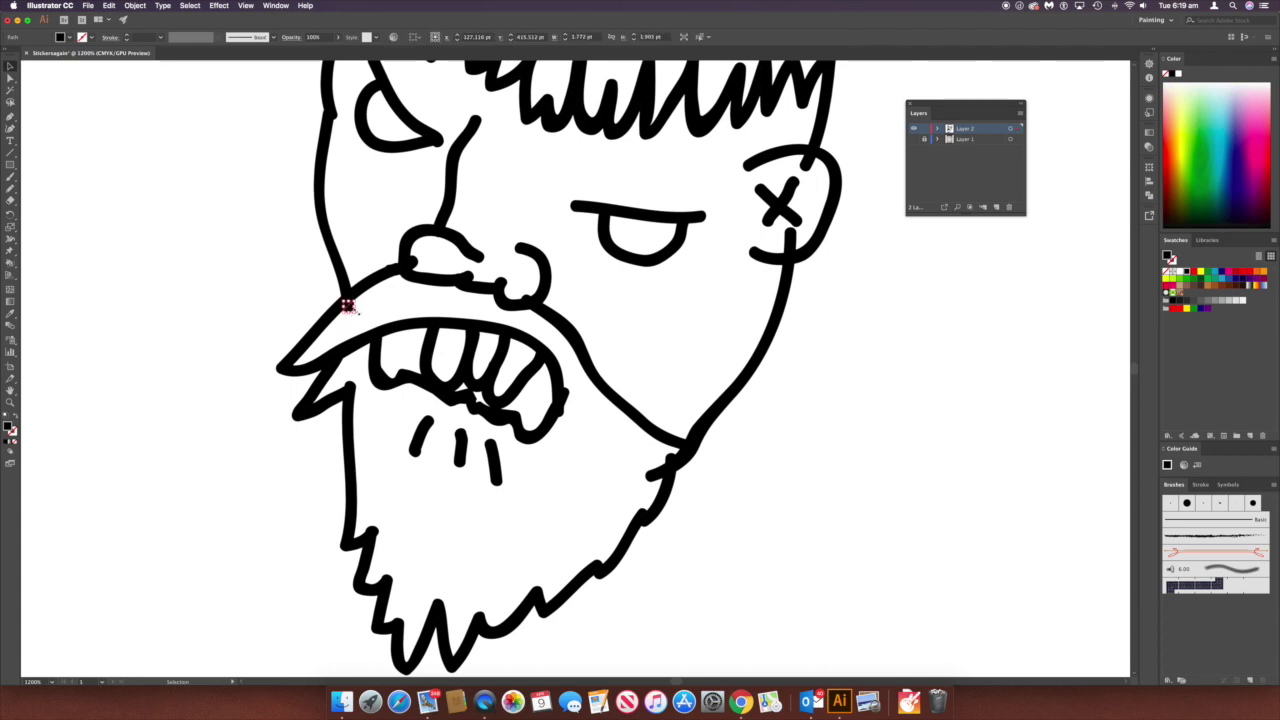
scroll(360, 318, up, 2)
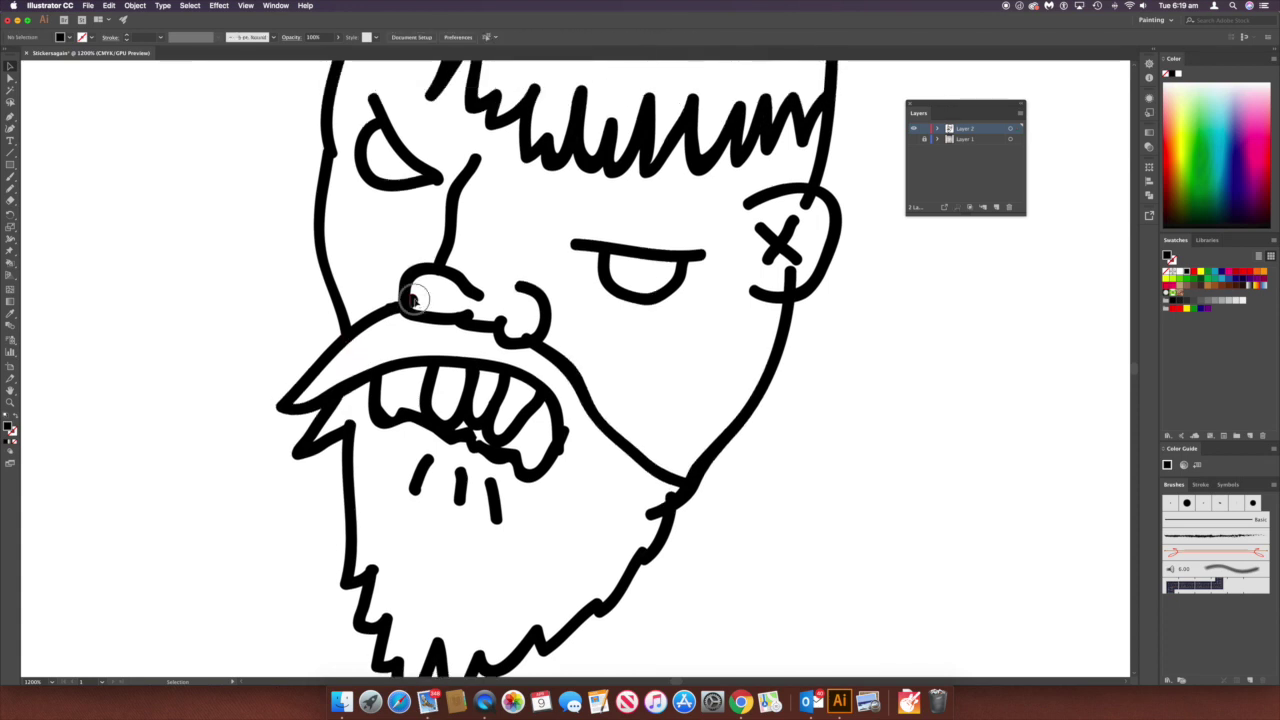
click(523, 336)
key(Delete)
- Delete the skull outline and jaw line ends that poke into the ear above and below the X
scroll(437, 335, up, 5)
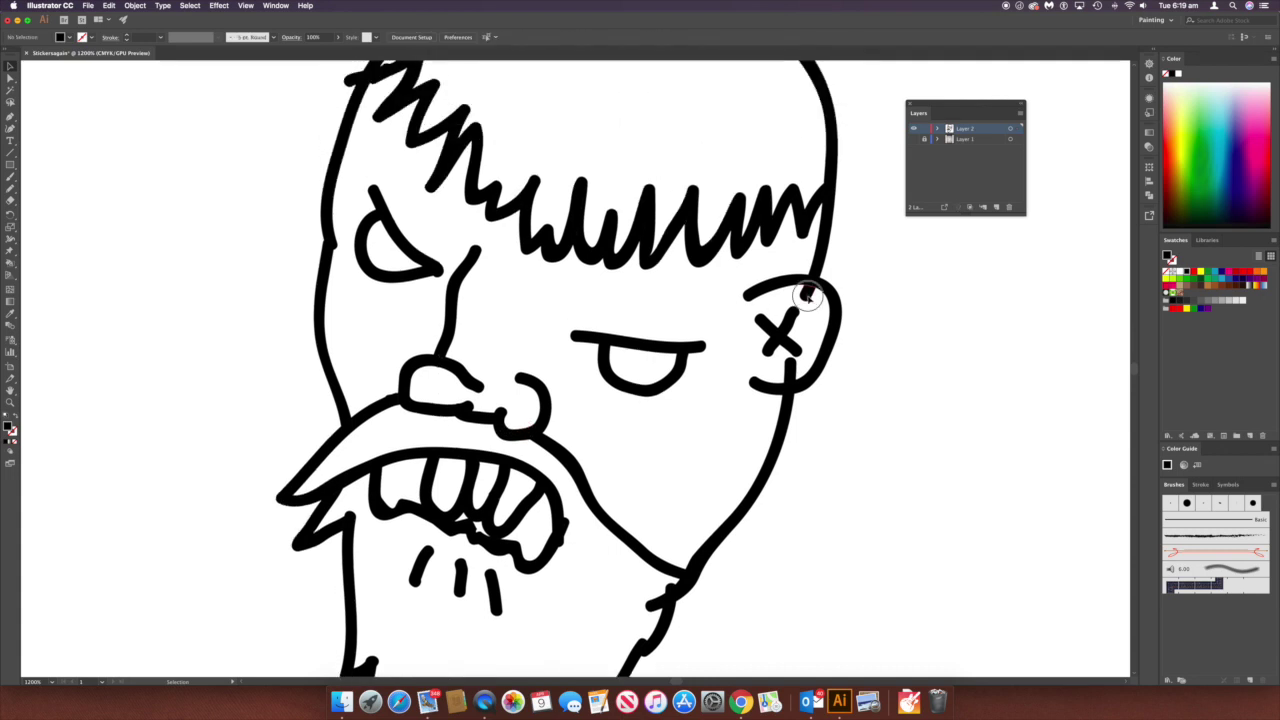
click(792, 370)
key(Delete)
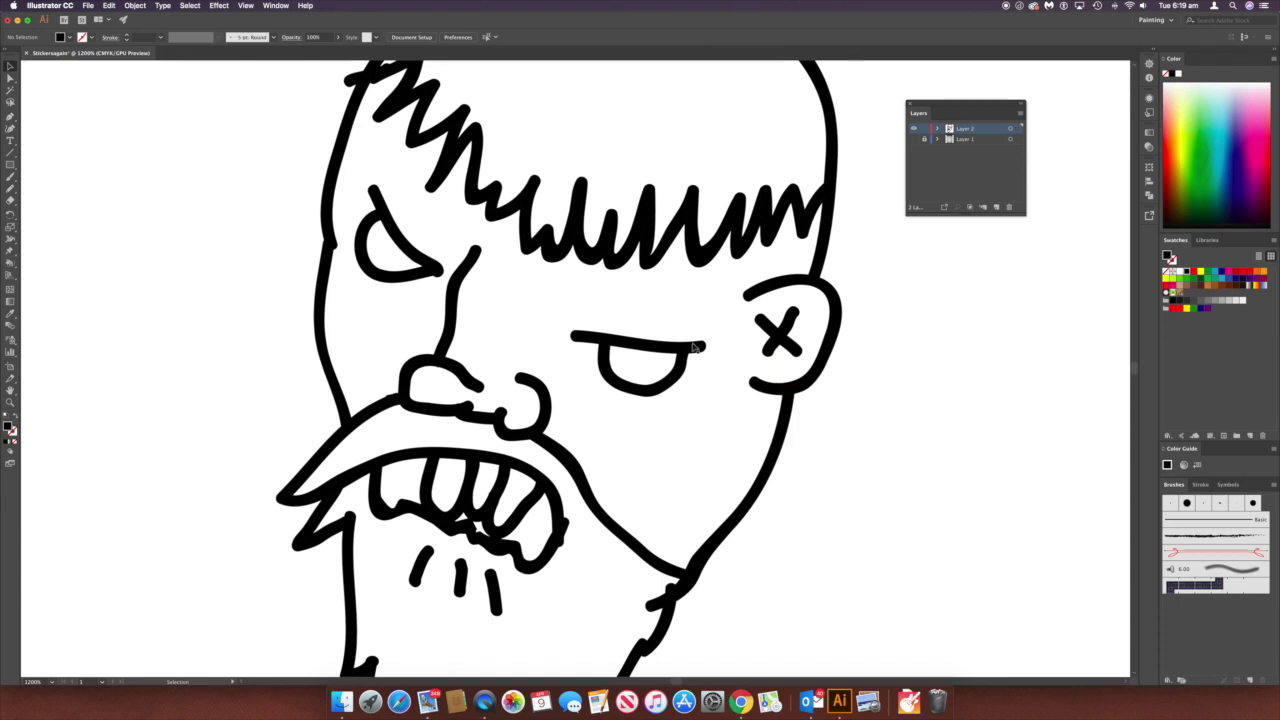
- Delete the fringe end overshooting the skull outline at the far temple and the stray stroke end at the mouth's corner
scroll(395, 282, up, 5)
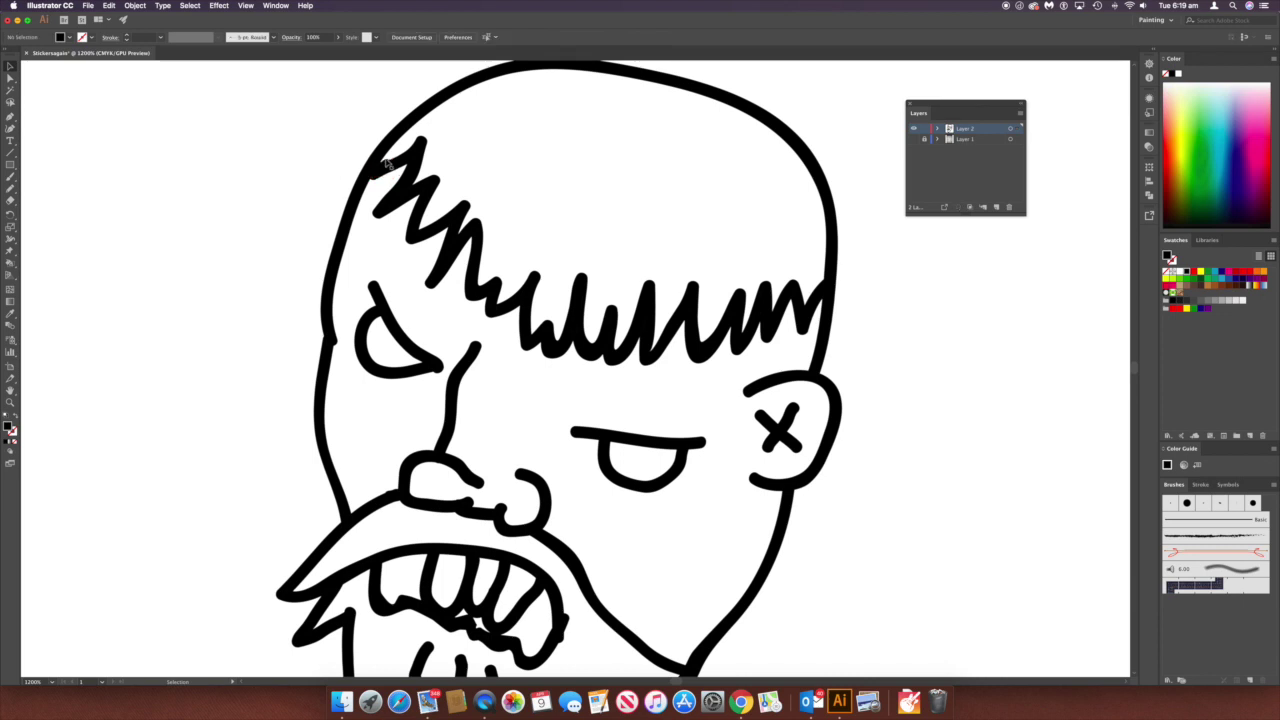
scroll(330, 170, down, 5)
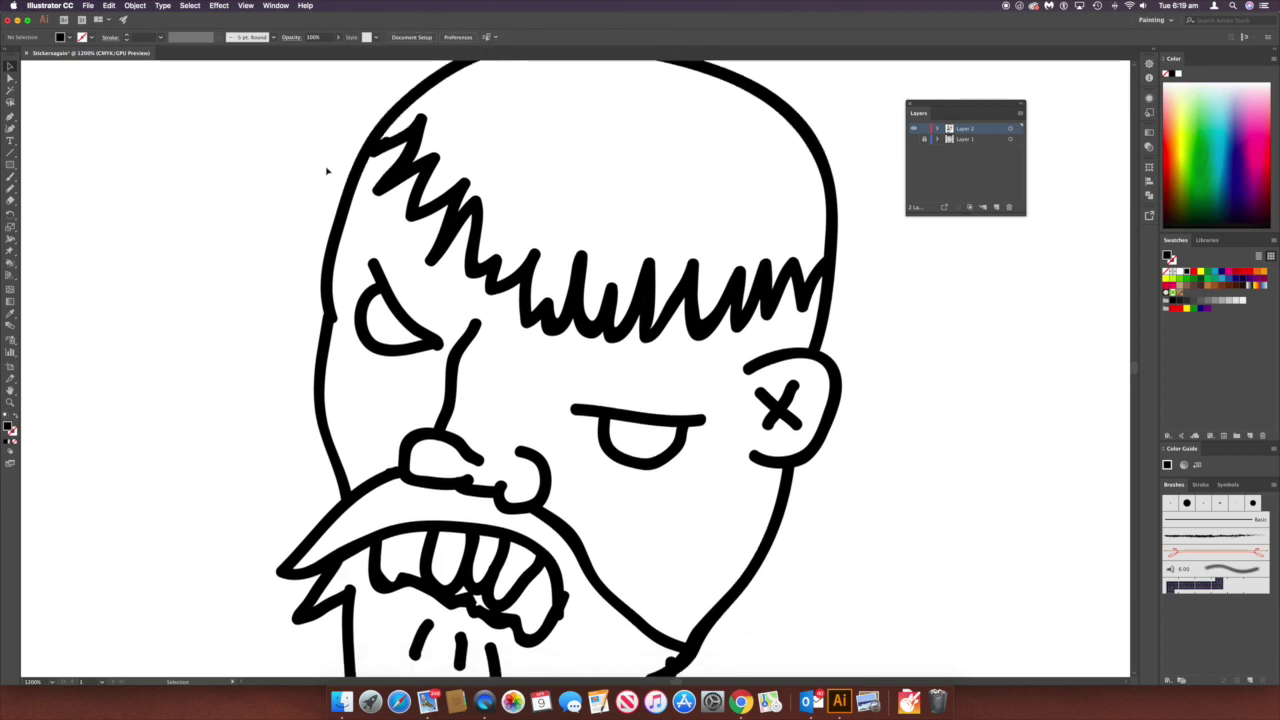
scroll(330, 170, down, 10)
scroll(478, 166, up, 1)
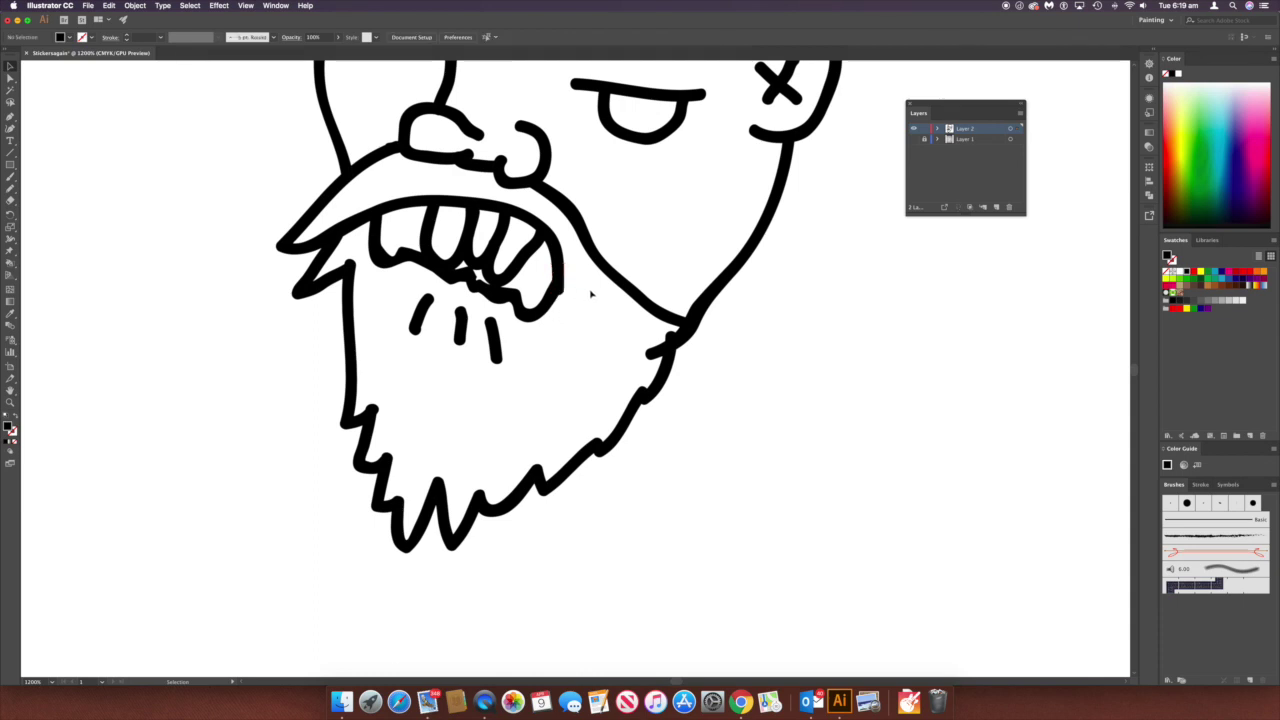
- Delete the jaw line's end that pokes into the beard where cheek and beard outlines meet
click(653, 350)
key(Delete)
drag(352, 267, 348, 421)
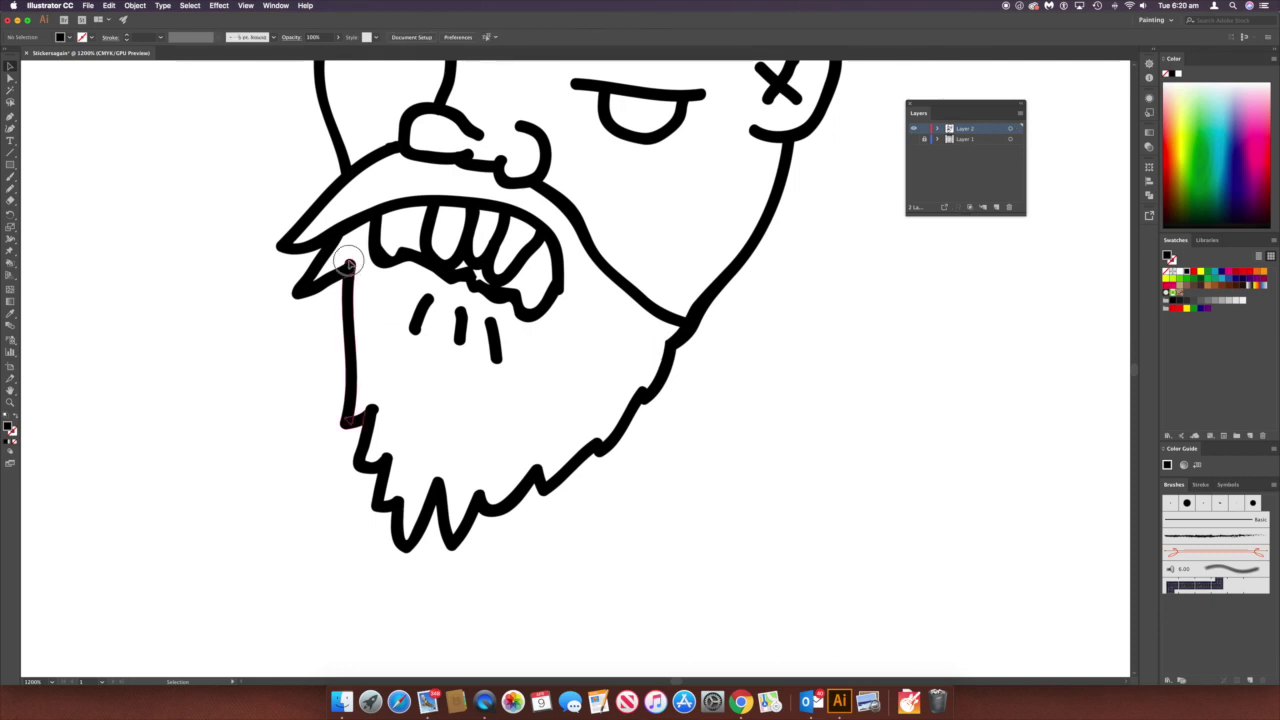
click(305, 325)
scroll(352, 416, up, 5)
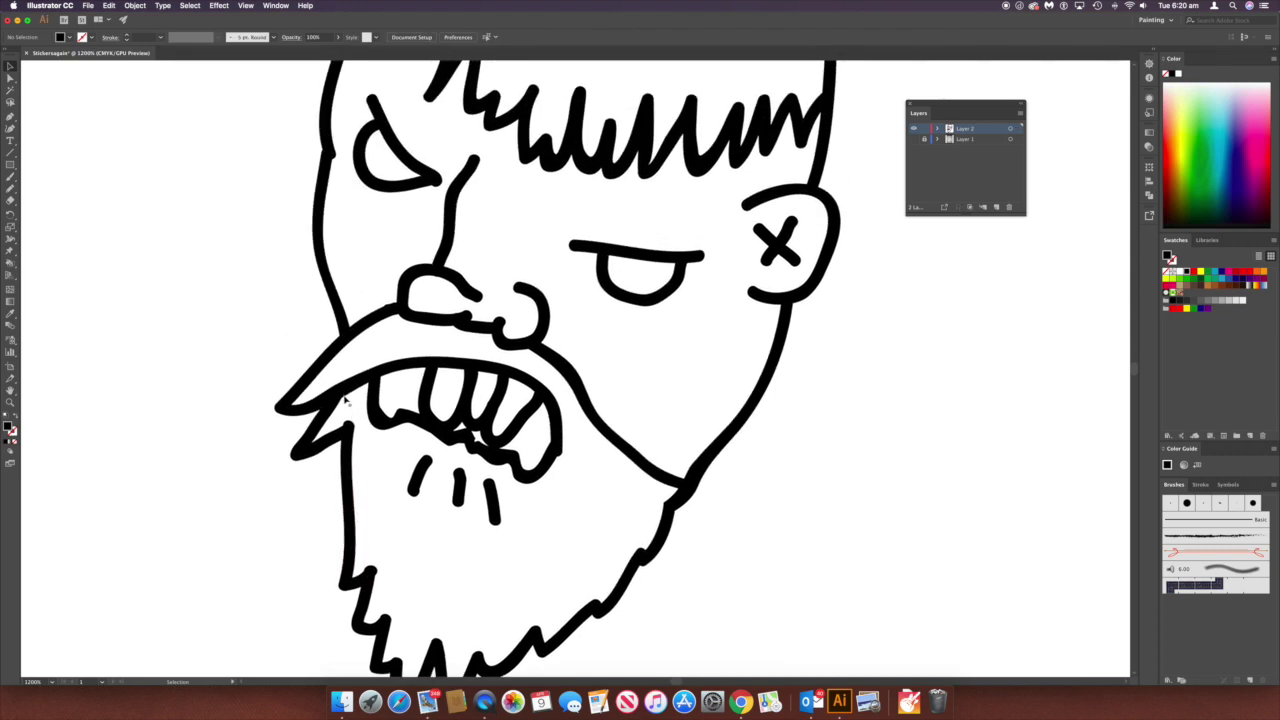
- Turn the entire head drawing into a Live Paint group and fill both sides of the face with light pink
click(9, 263)
click(513, 438)
click(754, 423)
scroll(398, 275, up, 2)
key(super+minus)
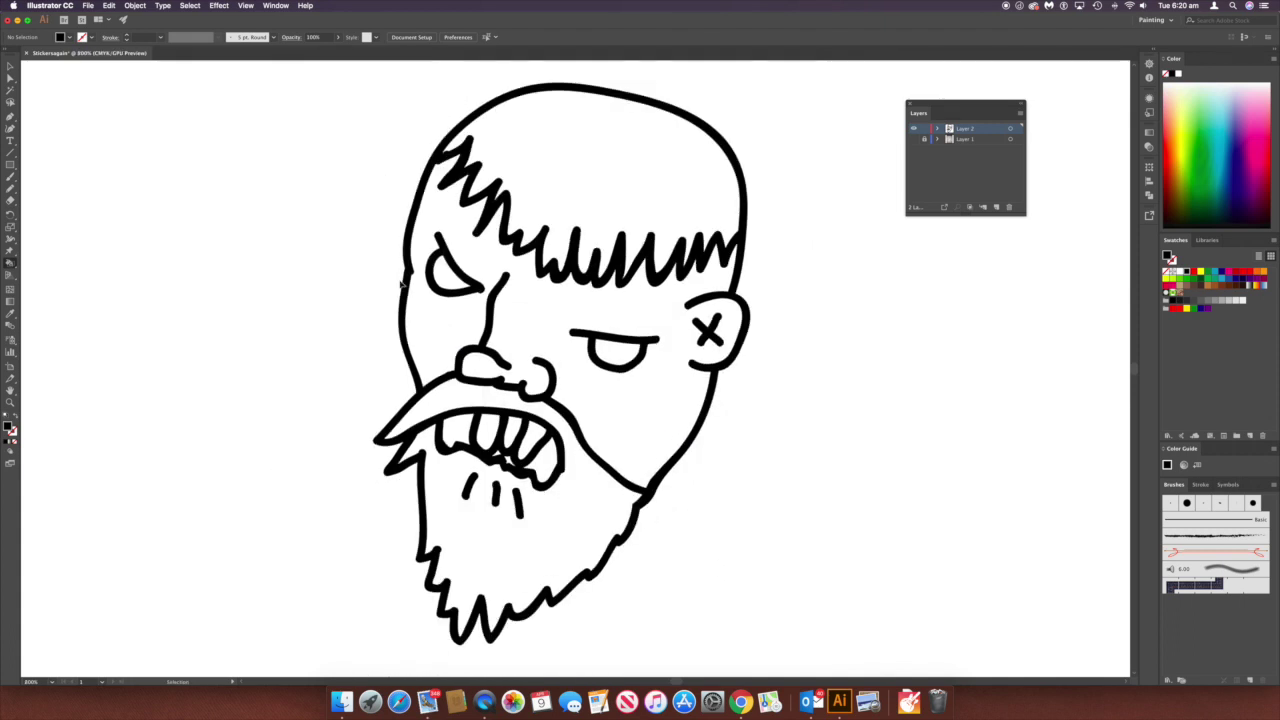
click(10, 66)
drag(355, 79, 747, 647)
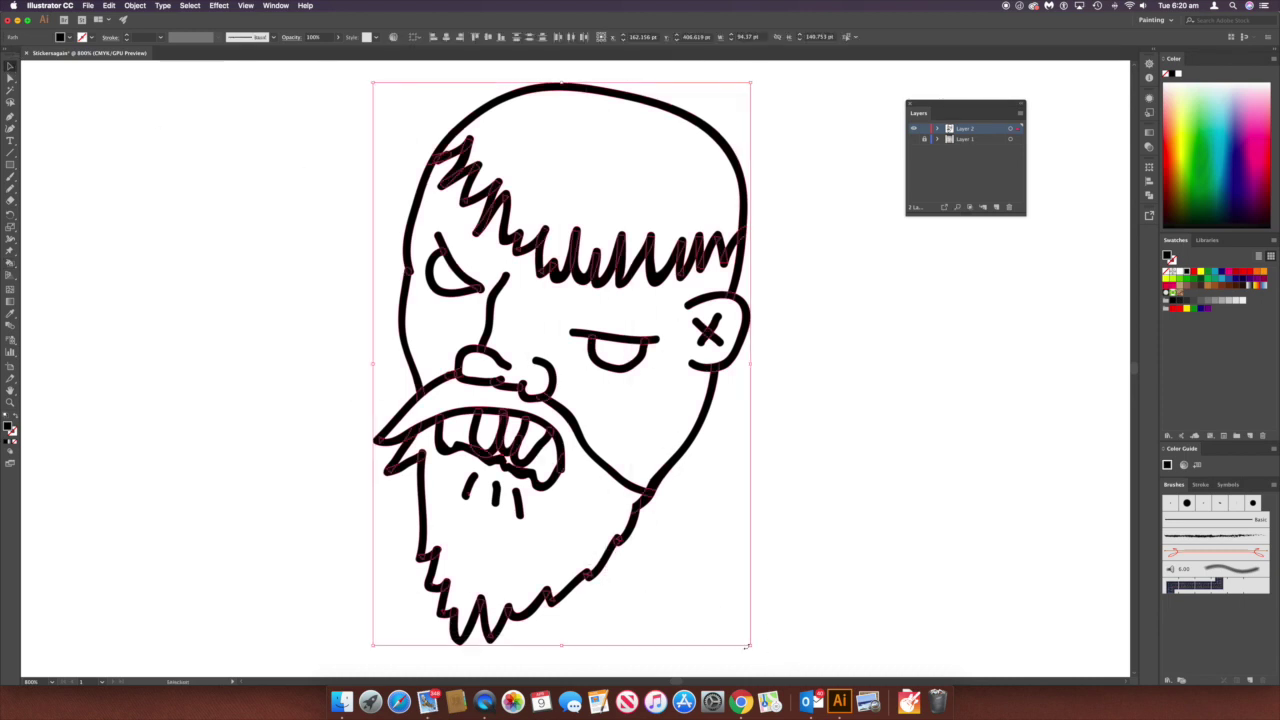
click(12, 264)
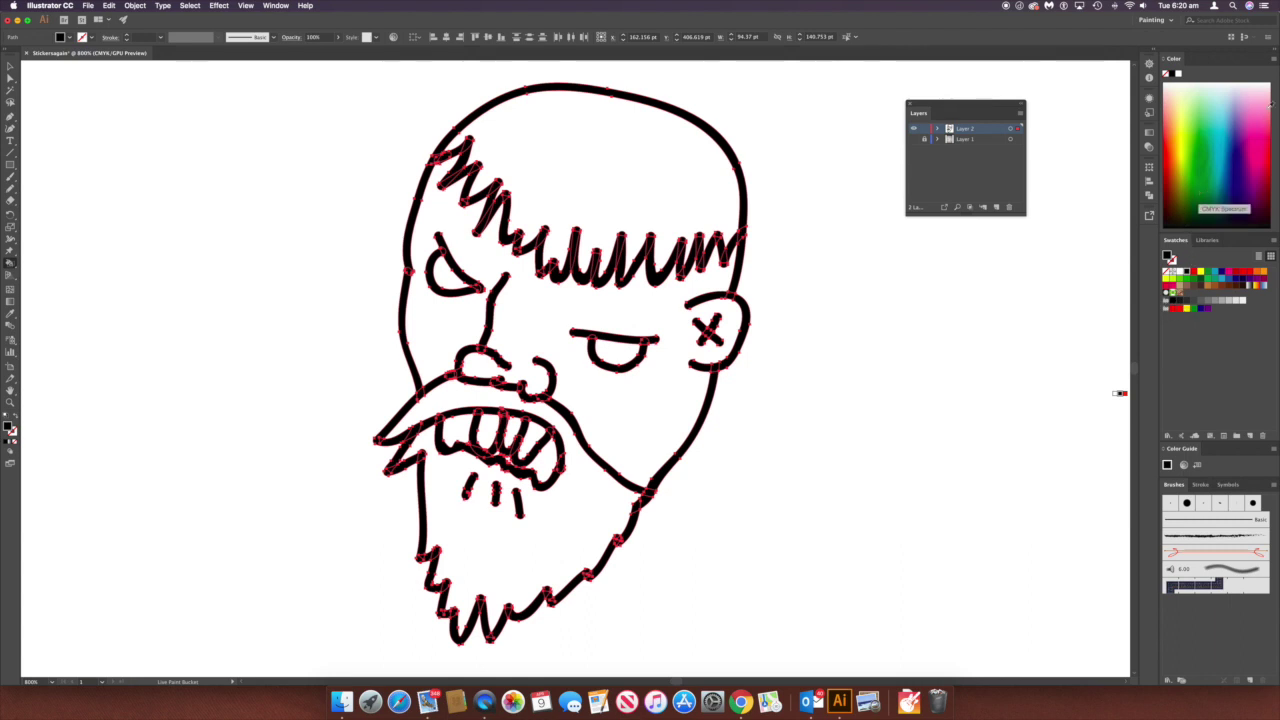
click(1170, 98)
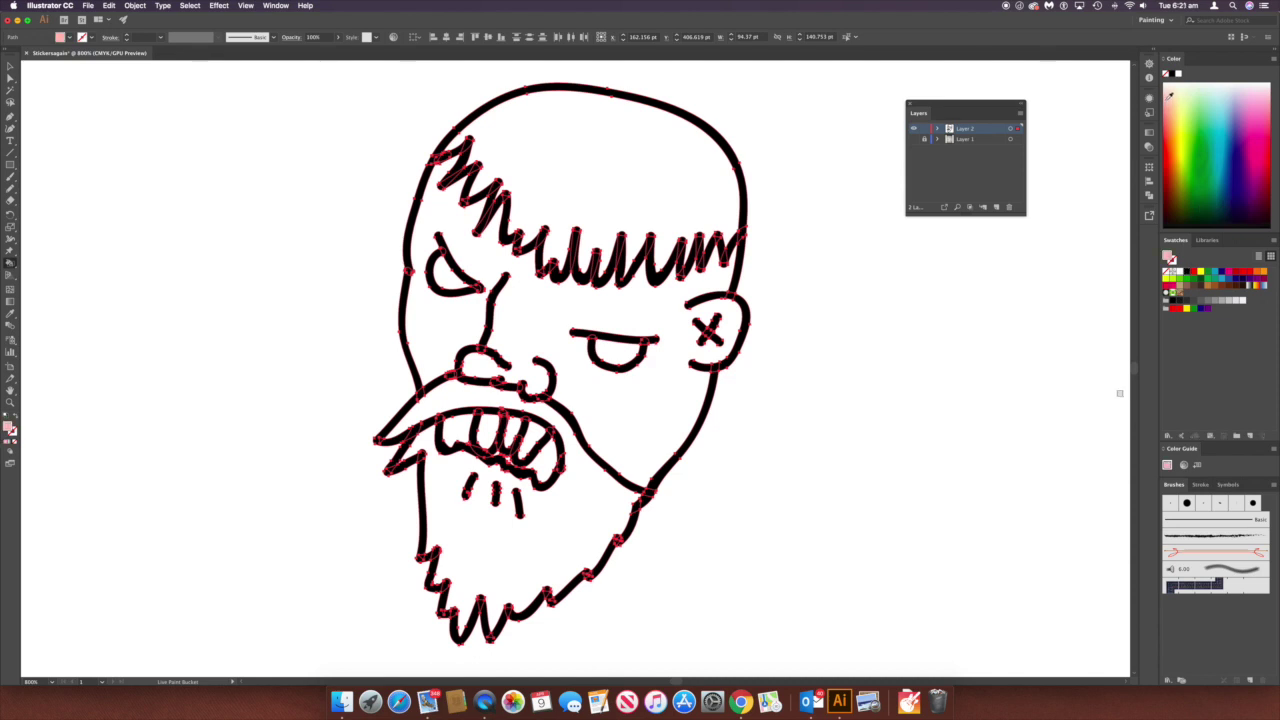
click(614, 412)
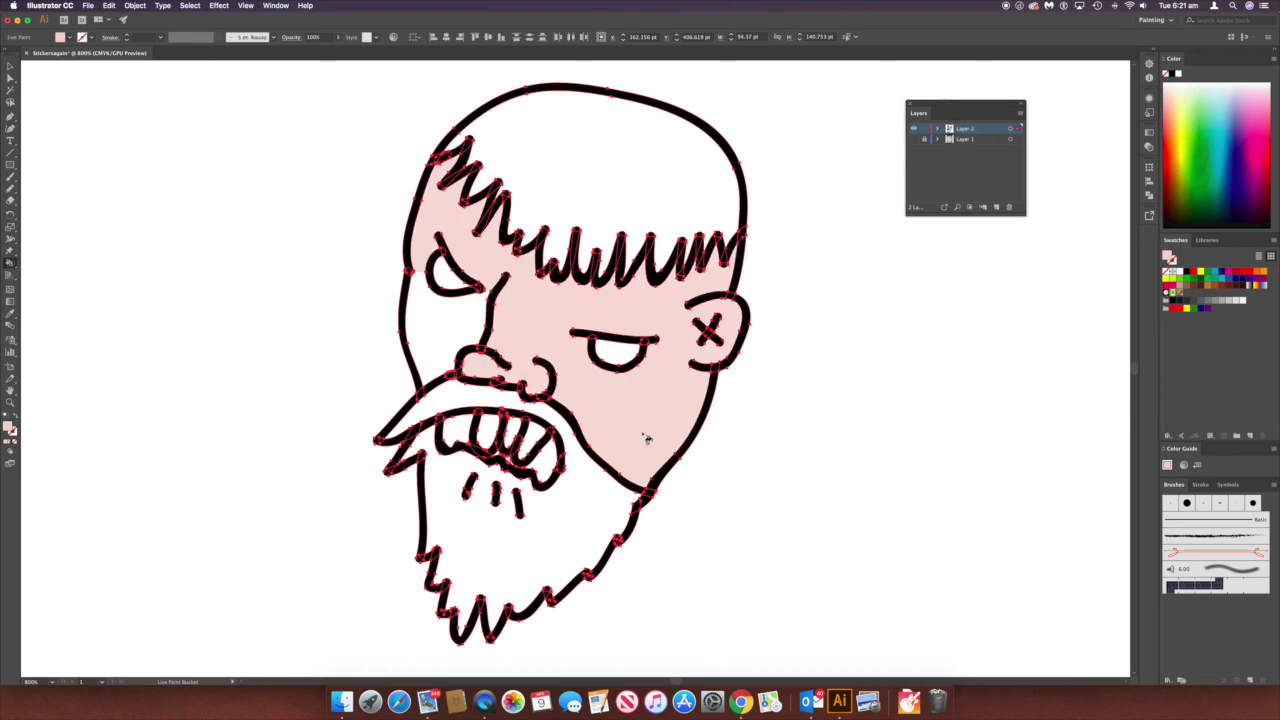
click(447, 352)
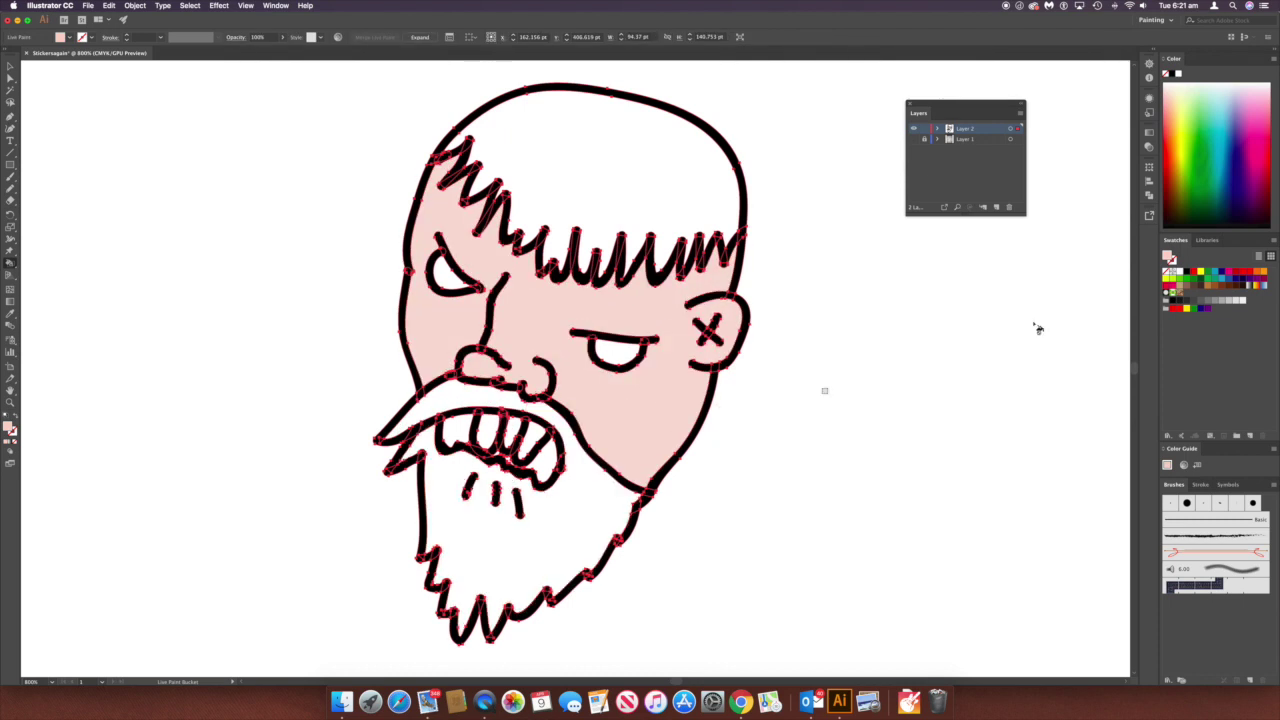
- Fill the beard, the moustache and the hair with medium brown using the Live Paint Bucket
click(1214, 286)
click(536, 552)
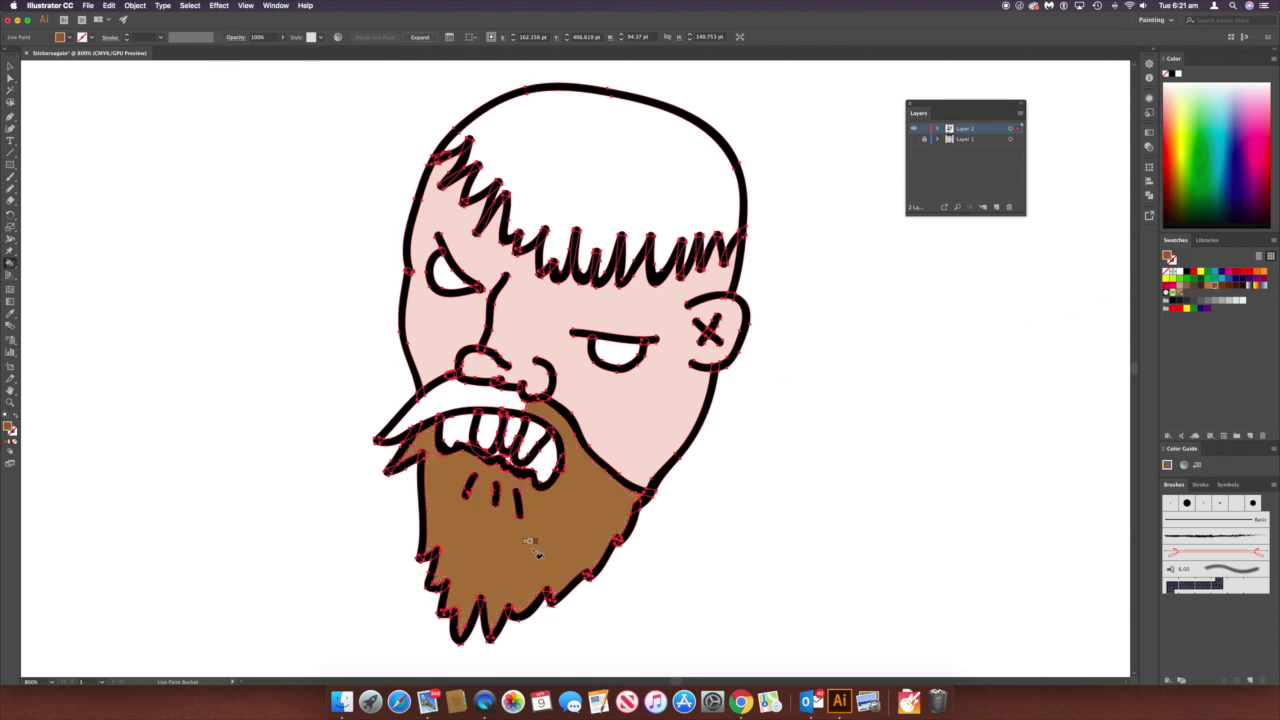
click(462, 401)
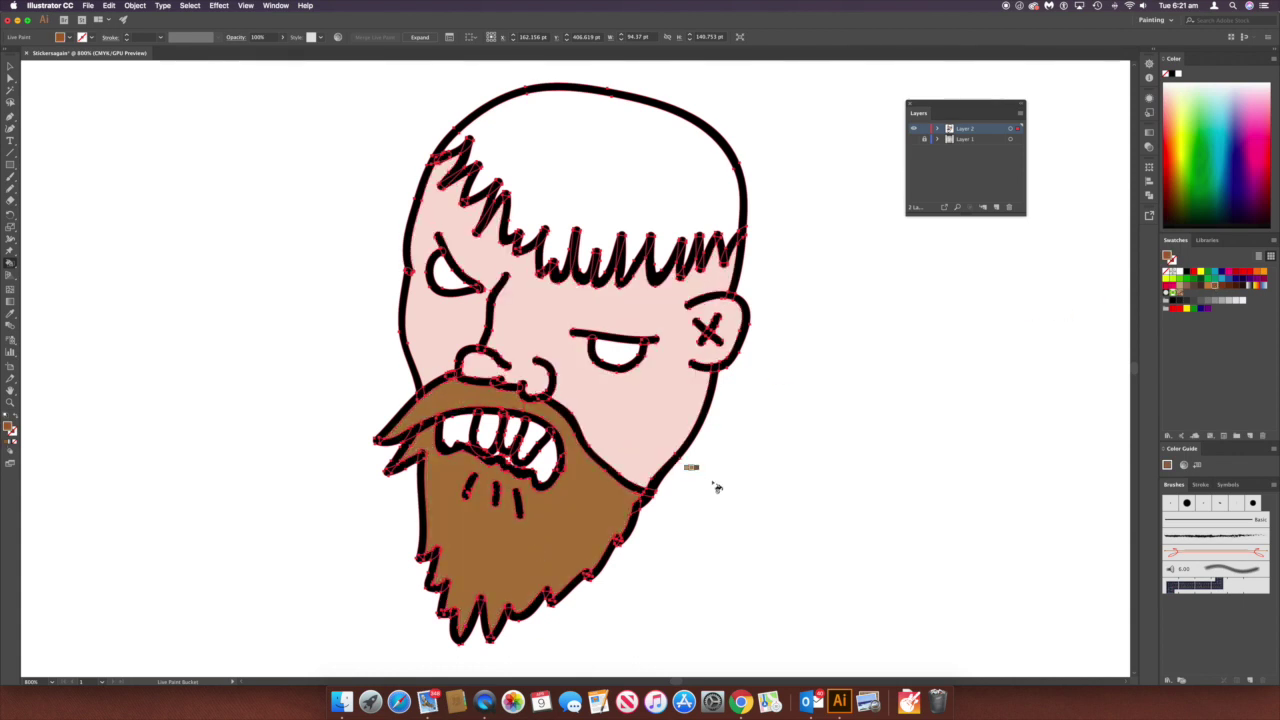
click(667, 247)
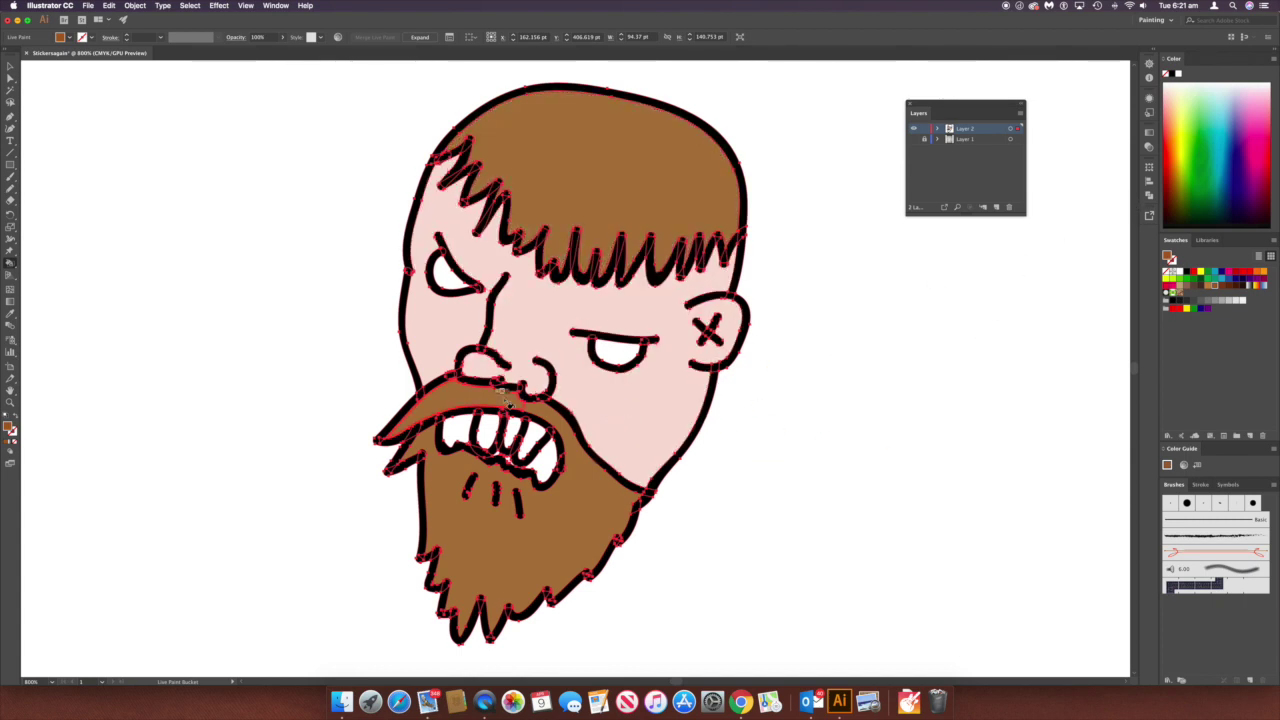
- Fill the mouth gaps around and beneath the teeth with black, leaving the three teeth white
scroll(509, 404, down, 3)
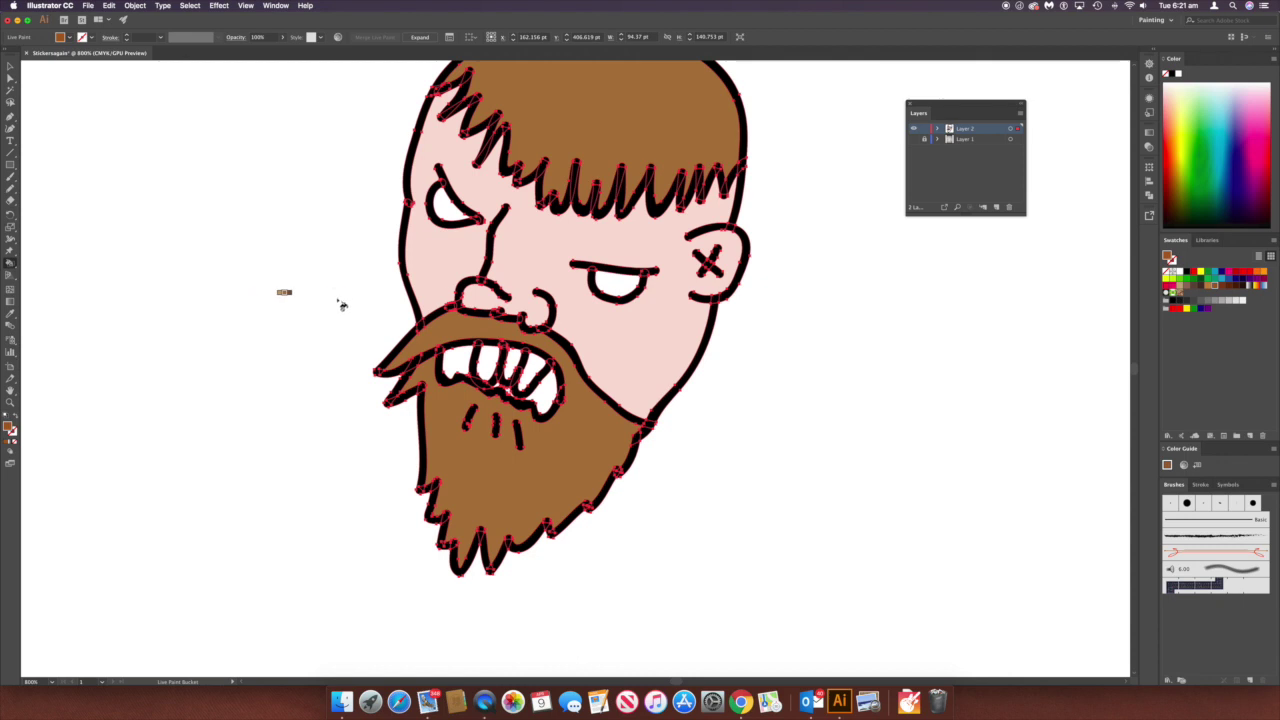
click(1190, 273)
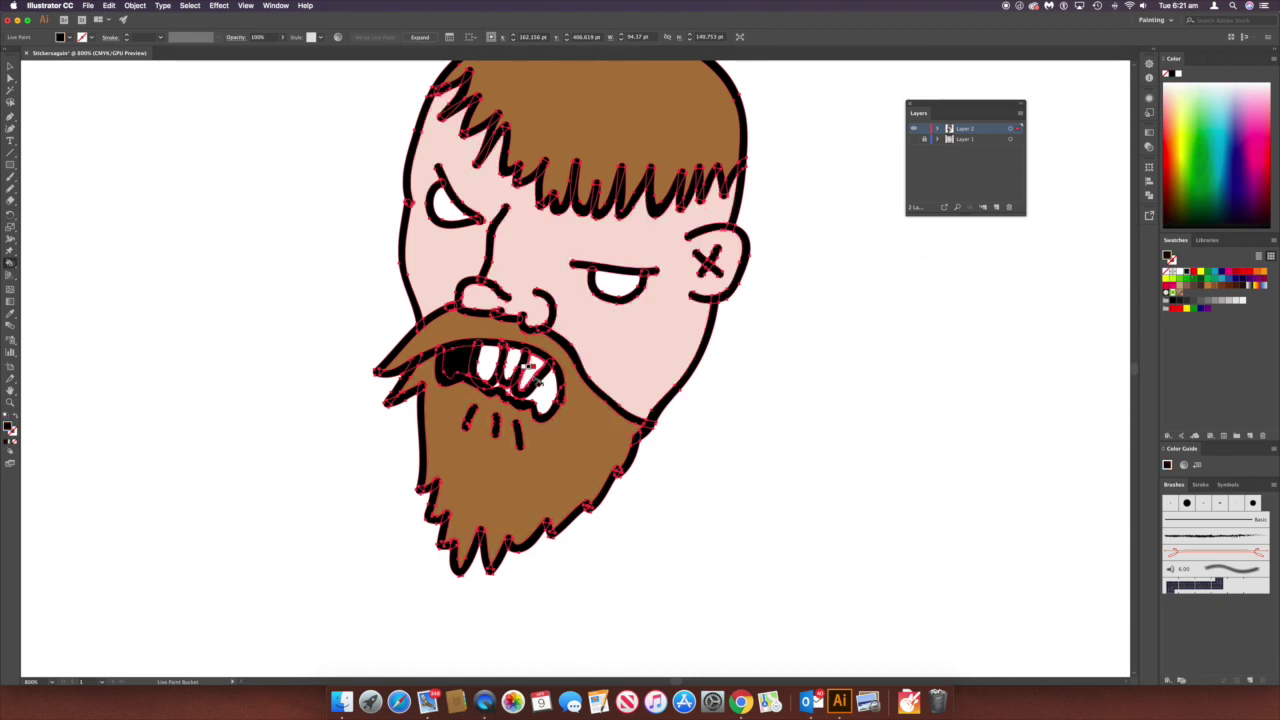
click(490, 393)
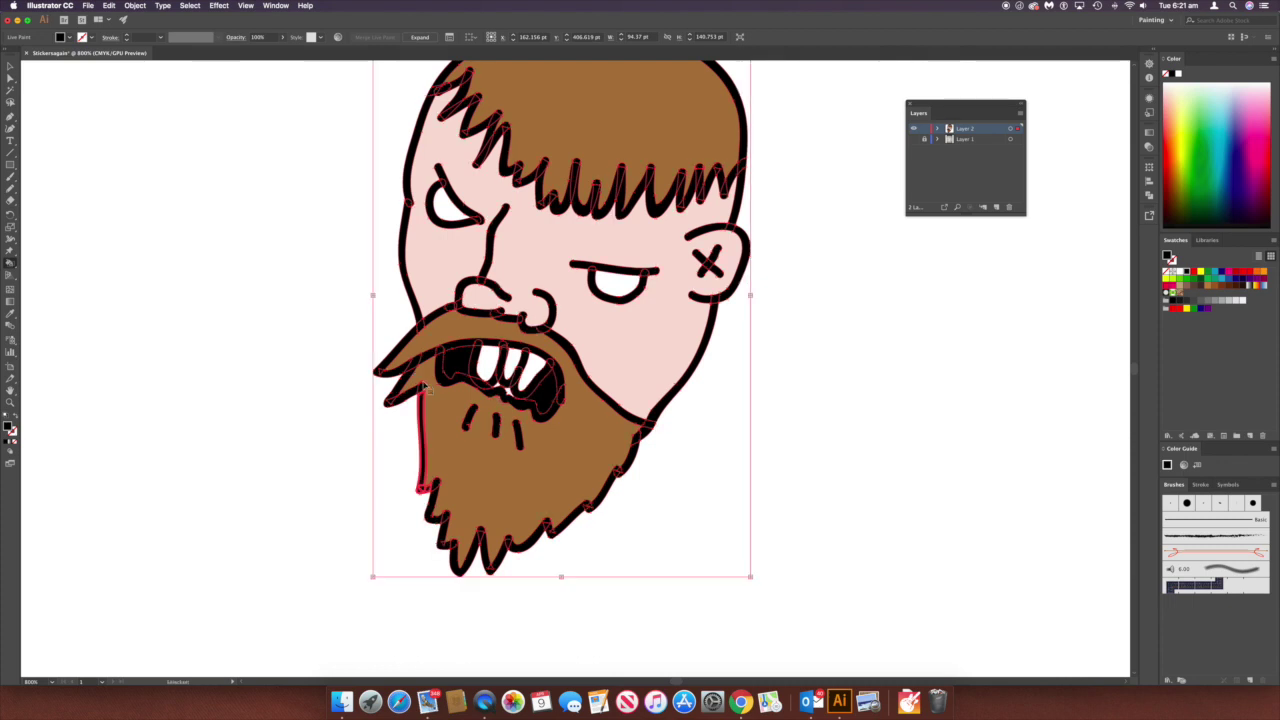
key(super+equal)
key(super+equal)
key(super+equal)
drag(453, 442, 567, 223)
click(522, 432)
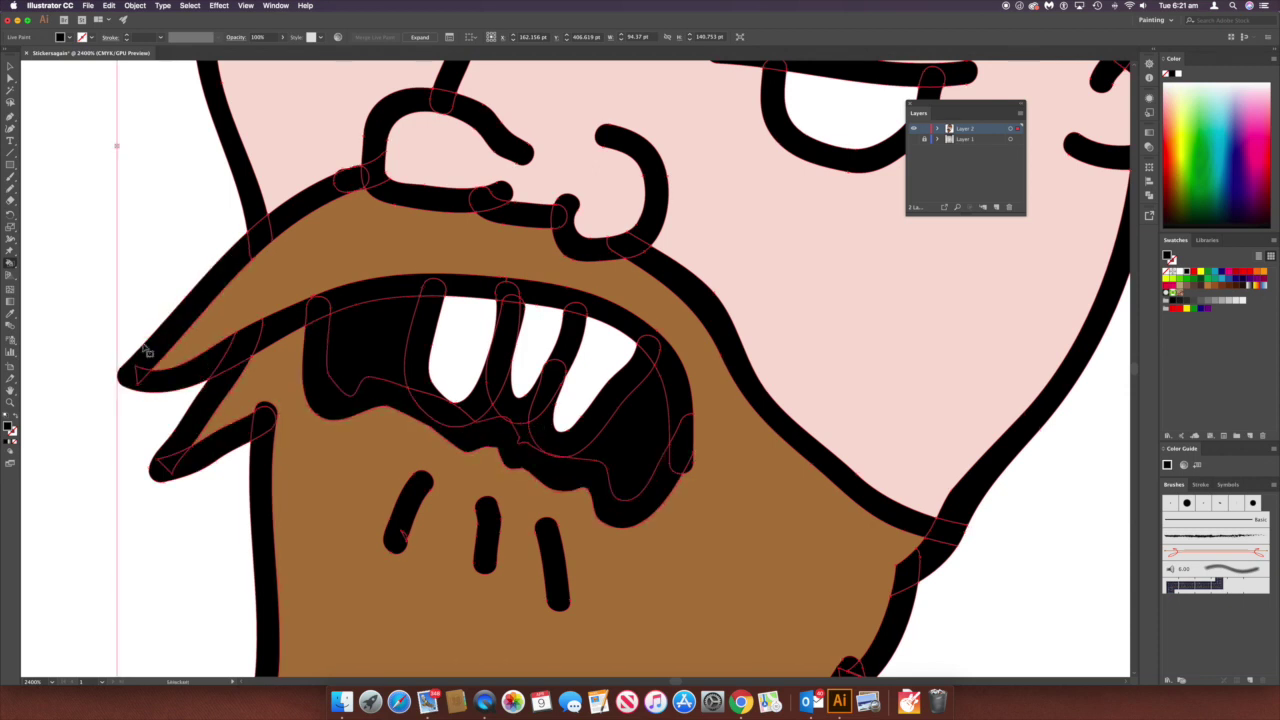
key(super+minus)
key(super+minus)
key(super+minus)
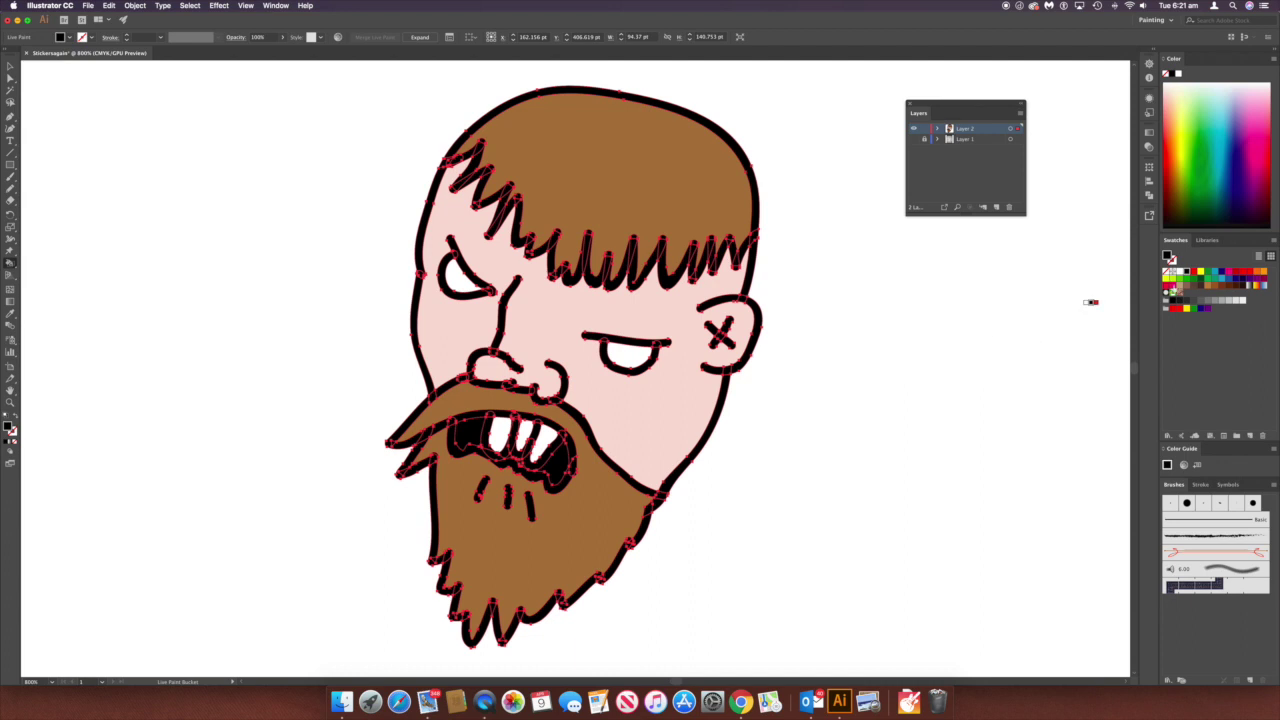
- Try a magenta fill on the half-closed eye and undo it
click(1172, 287)
click(624, 359)
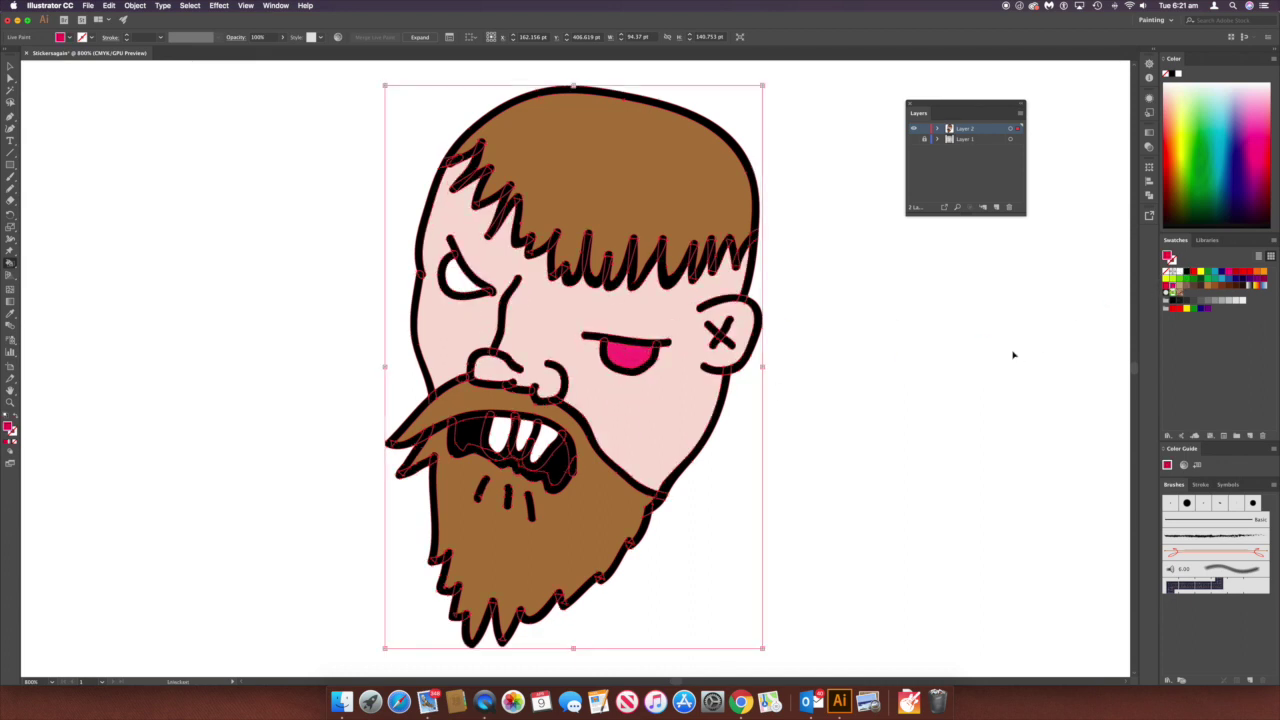
key(super+z)
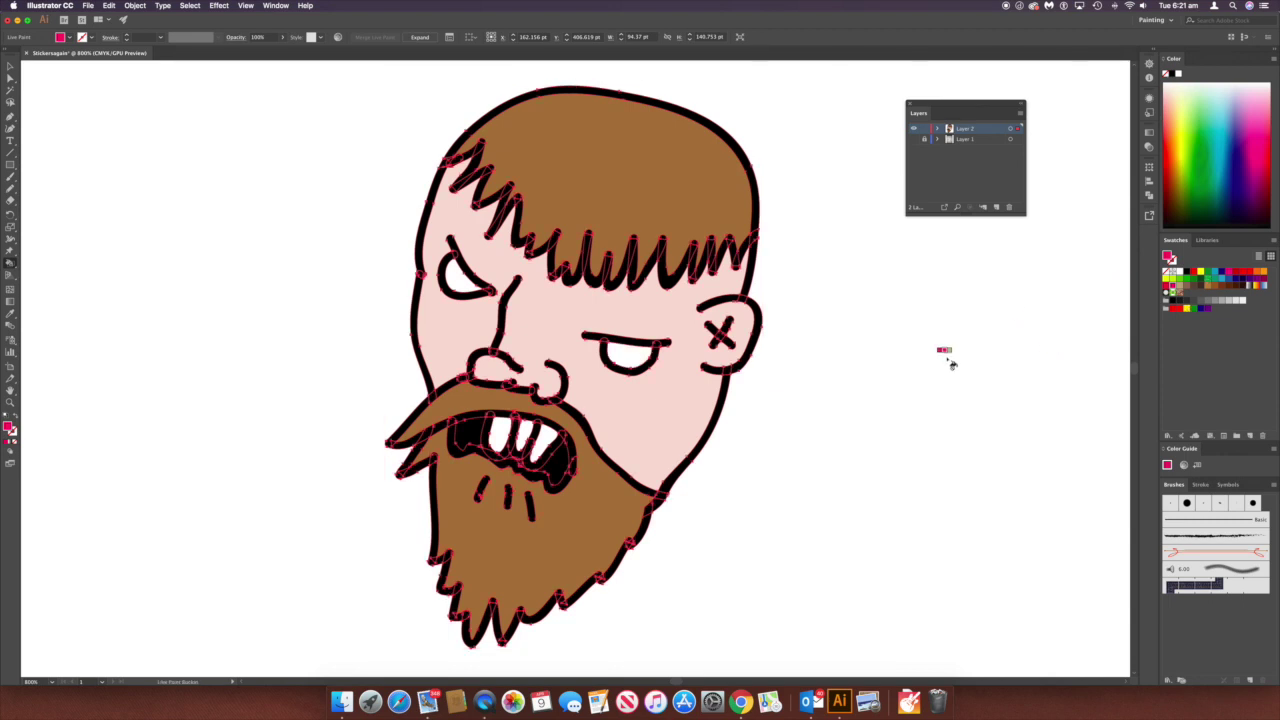
- Scale the whole coloured head down to about 56.5 by 84.3 pt
click(10, 66)
key(super+a)
click(162, 202)
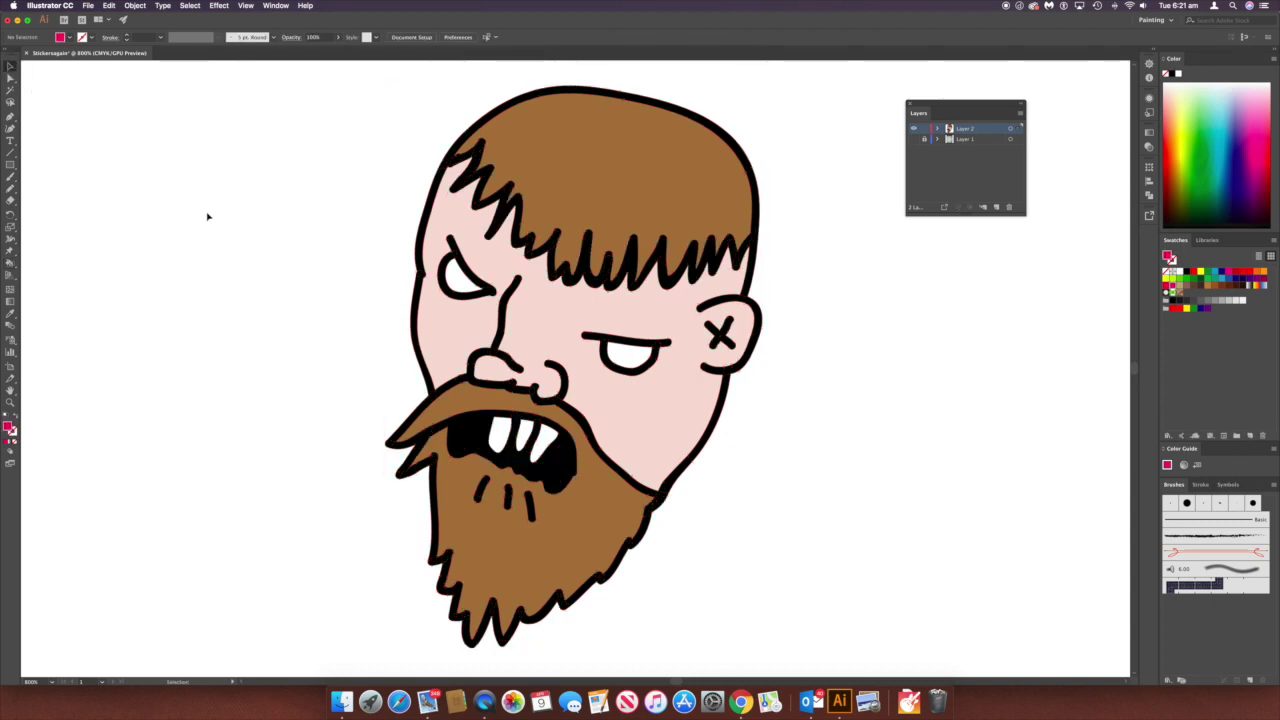
key(super+minus)
key(super+minus)
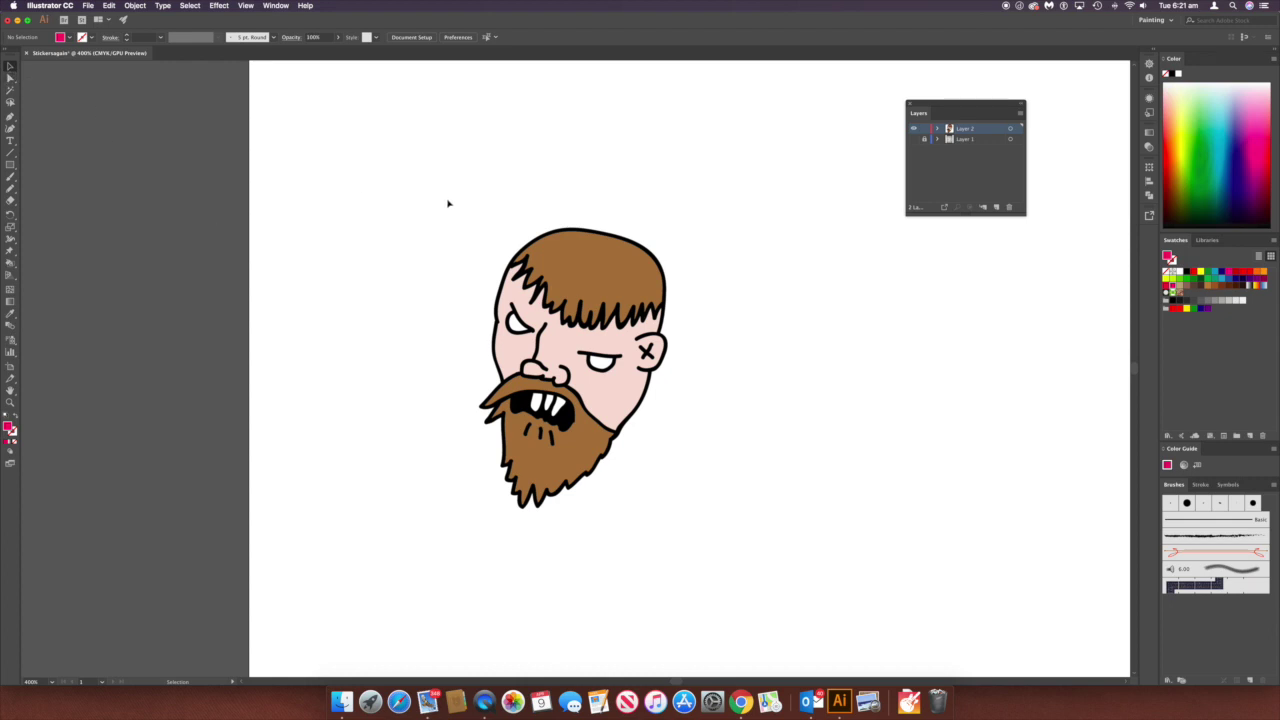
drag(430, 188, 758, 584)
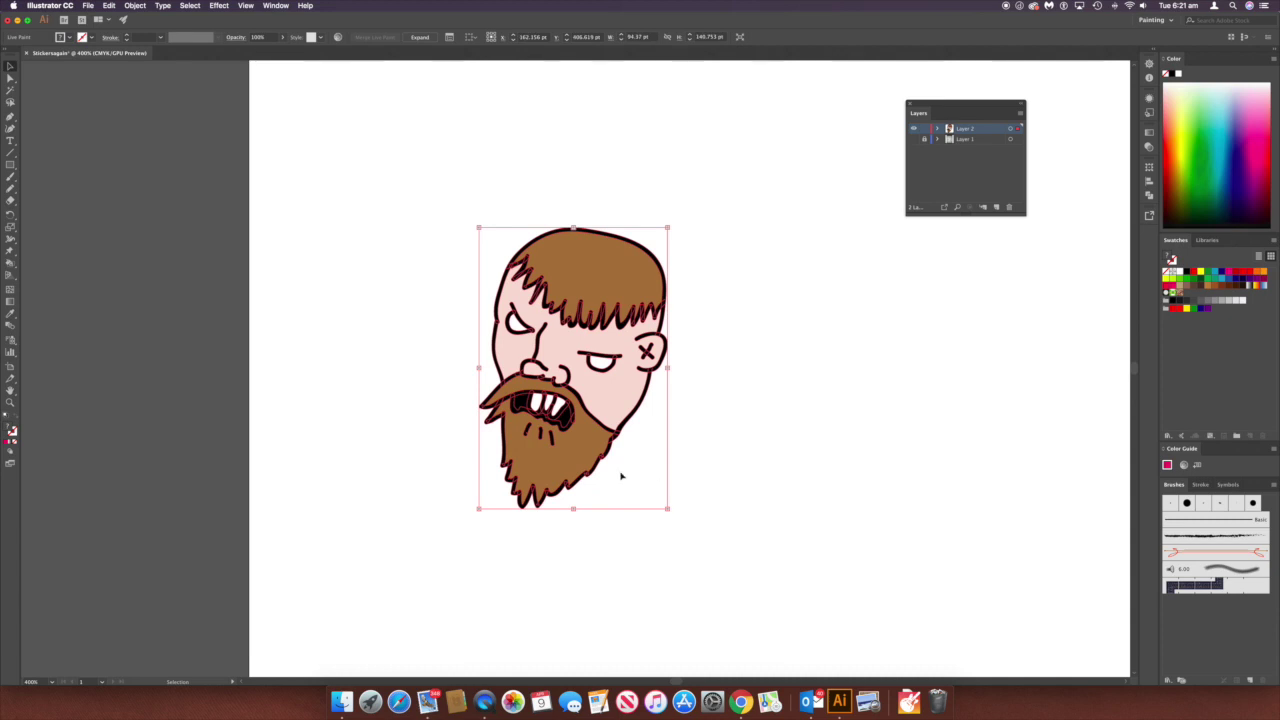
drag(666, 509, 591, 394)
click(649, 432)
scroll(629, 356, up, 5)
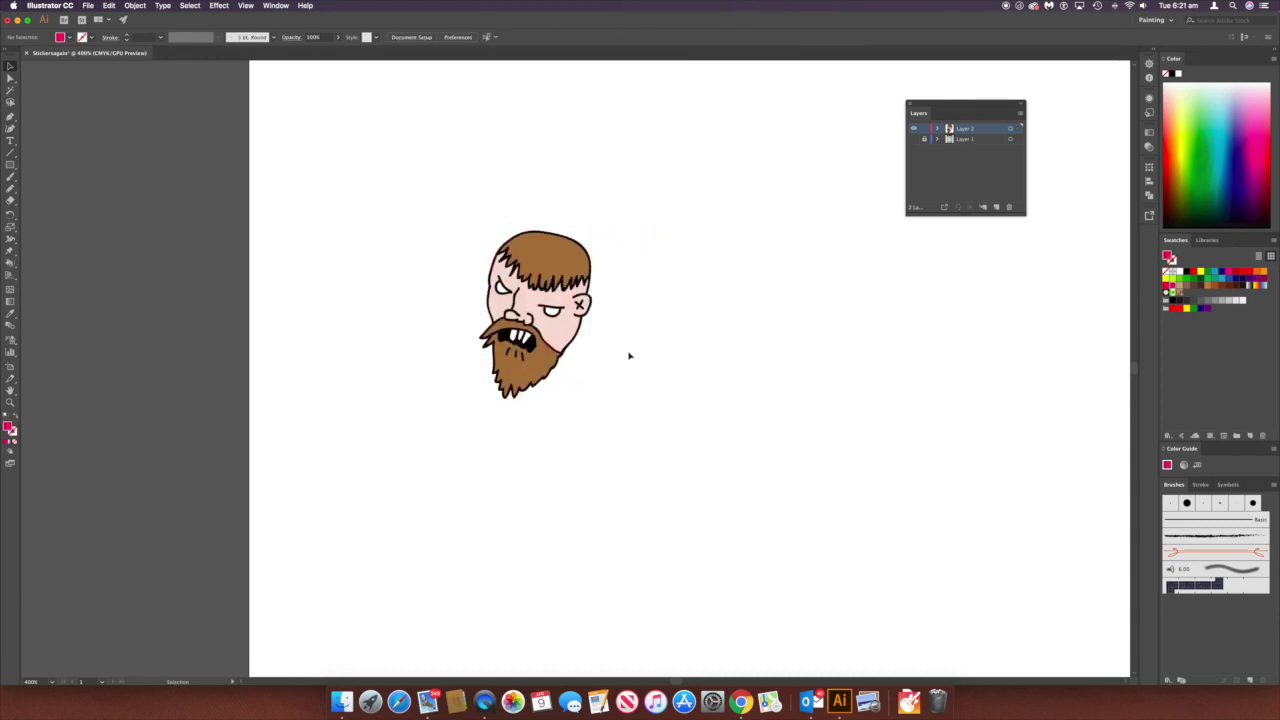
- Duplicate the head into a row of four and move the row up near the page's upper edge
drag(421, 288, 611, 506)
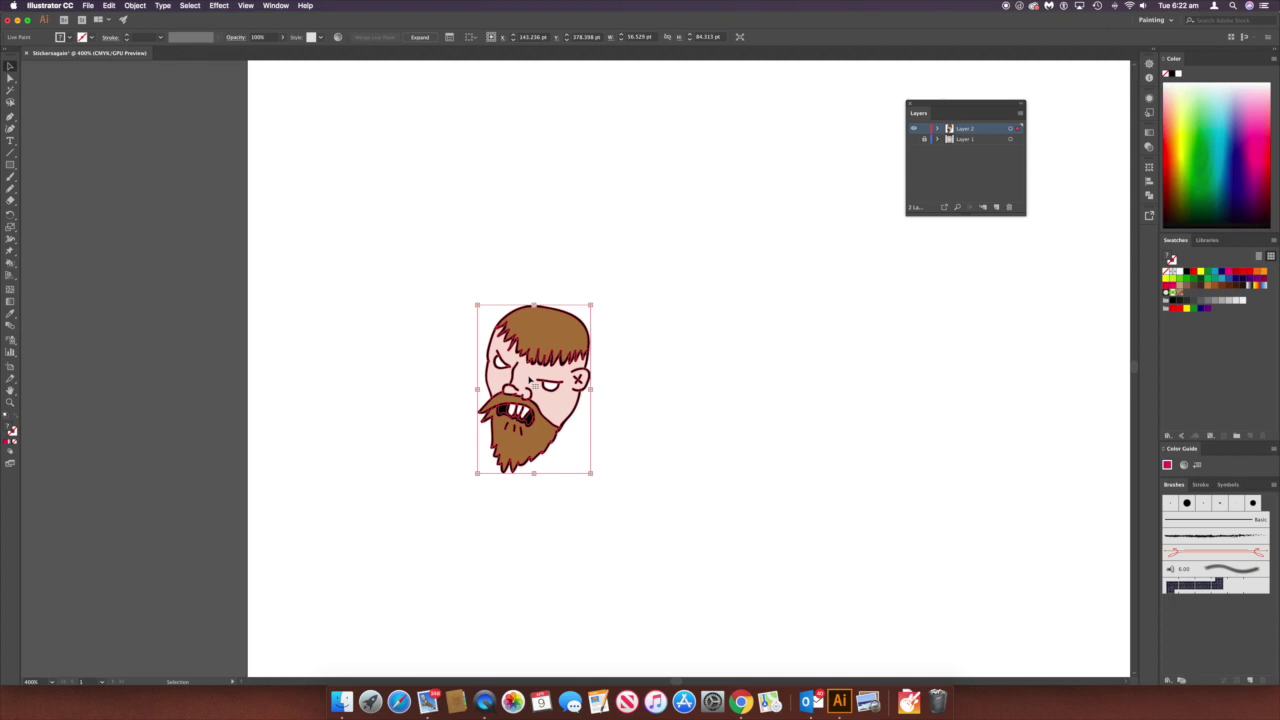
drag(529, 380, 922, 385)
click(620, 505)
drag(420, 234, 1020, 569)
drag(826, 375, 682, 181)
click(640, 551)
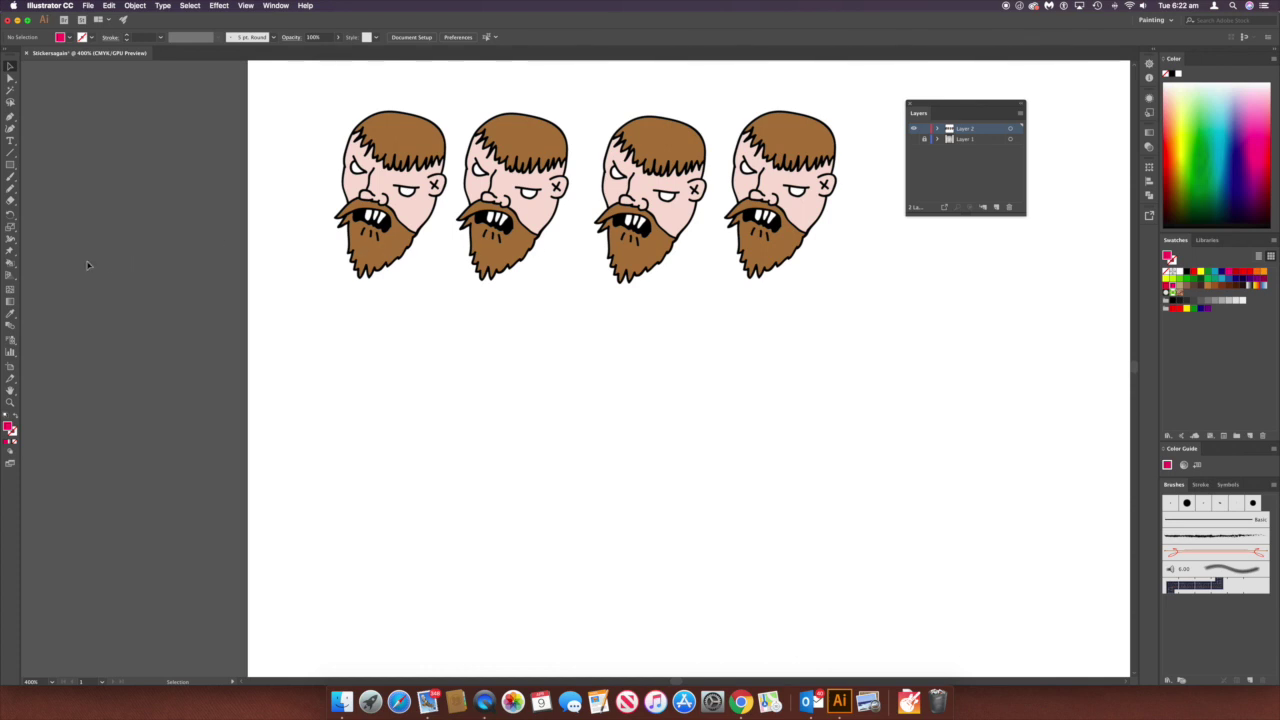
- Recolour the second head's beard, hair and moustache dark brown with the Live Paint Bucket
drag(449, 87, 571, 287)
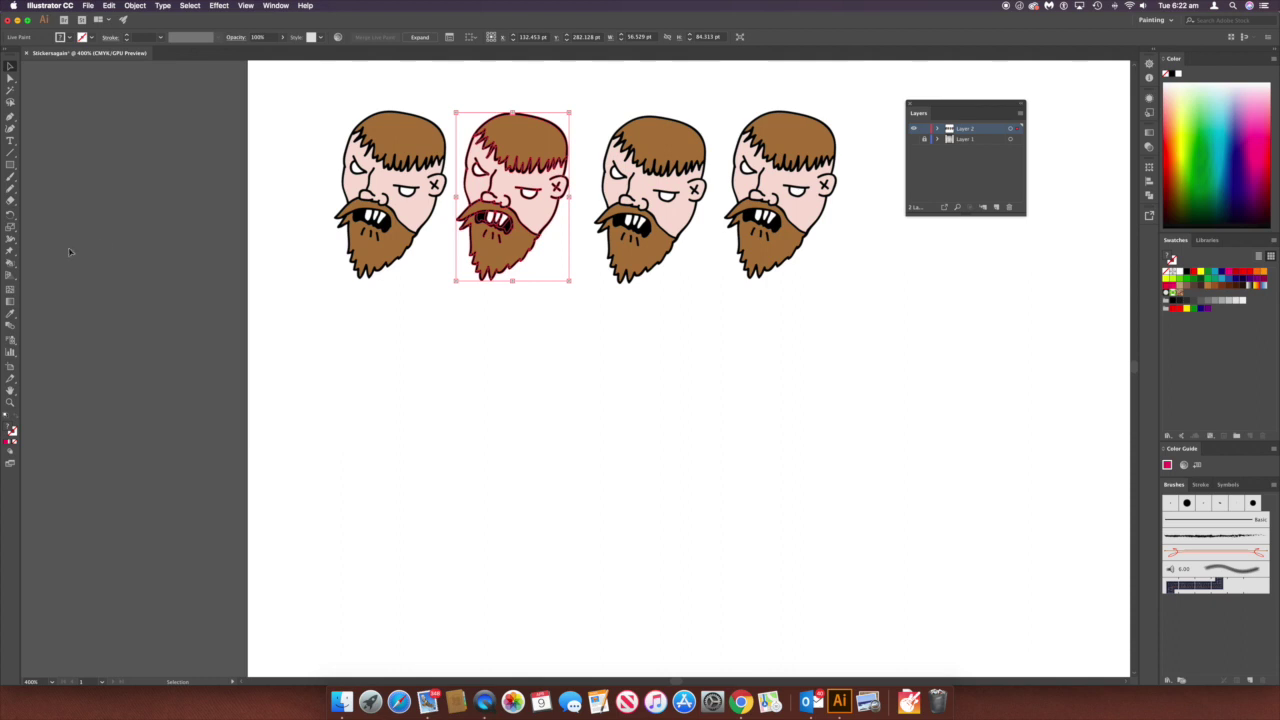
click(10, 264)
click(1229, 286)
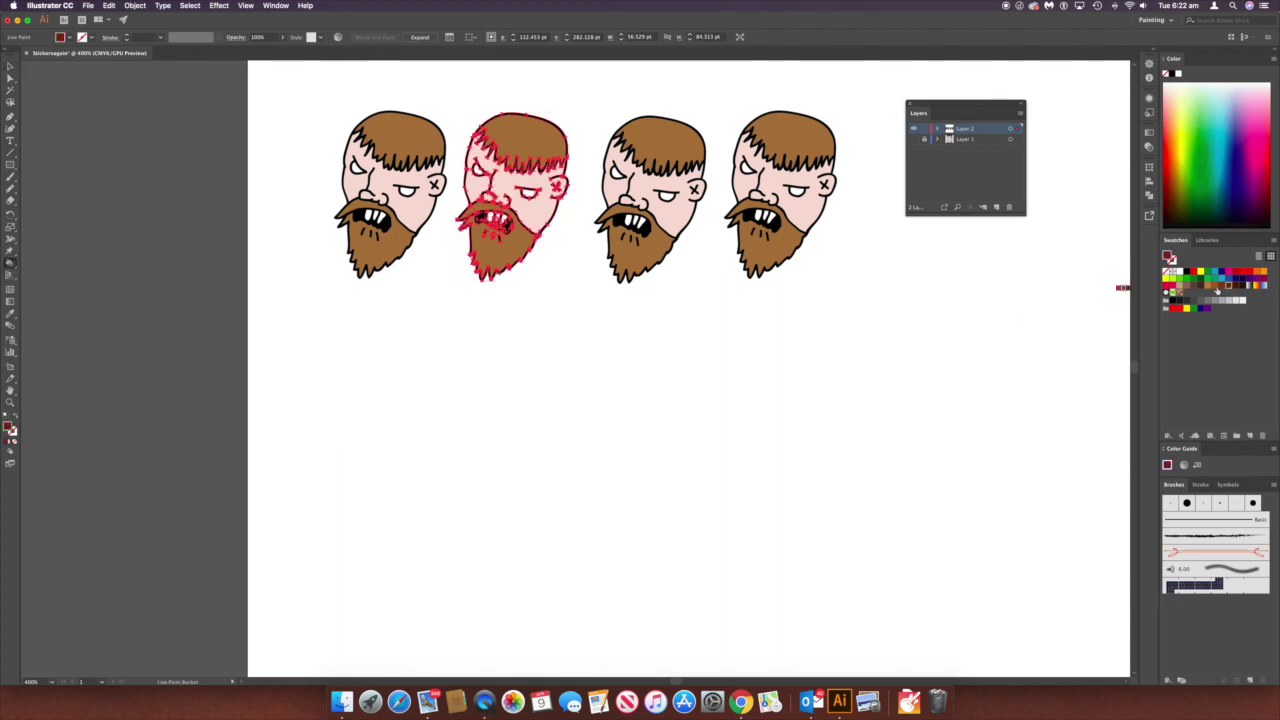
click(518, 249)
click(529, 143)
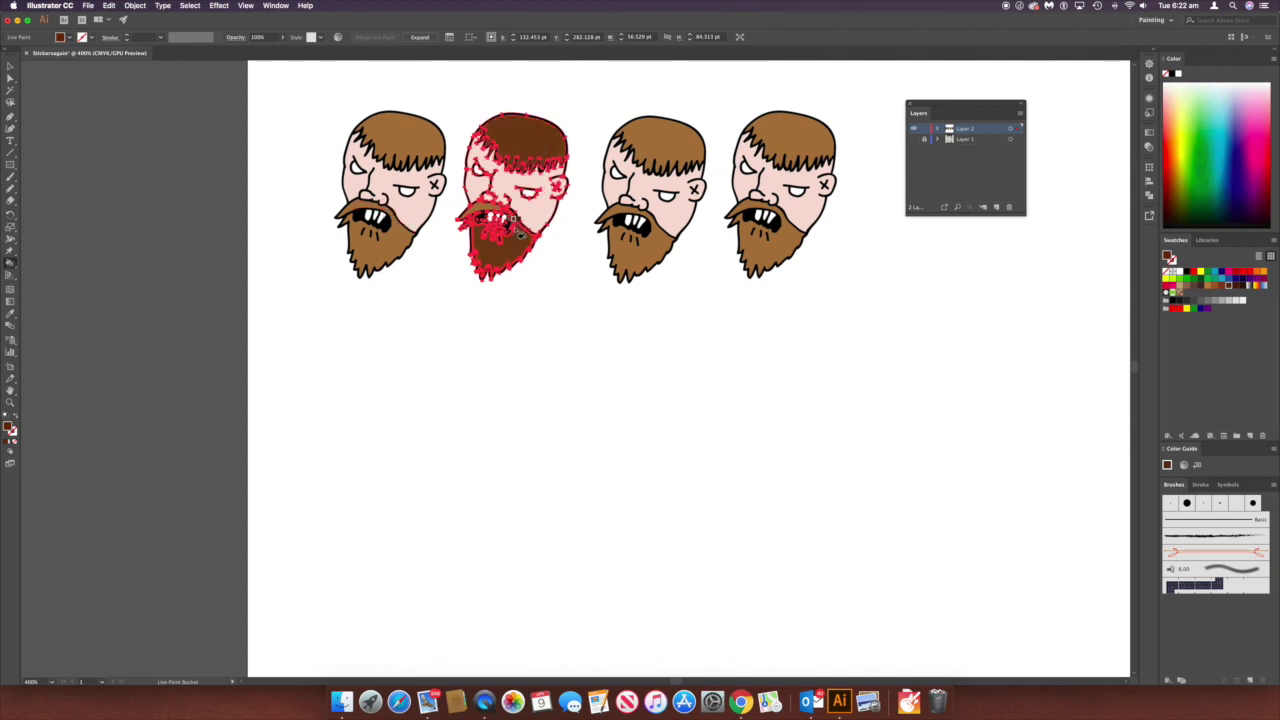
key(super+equal)
key(super+equal)
key(super+equal)
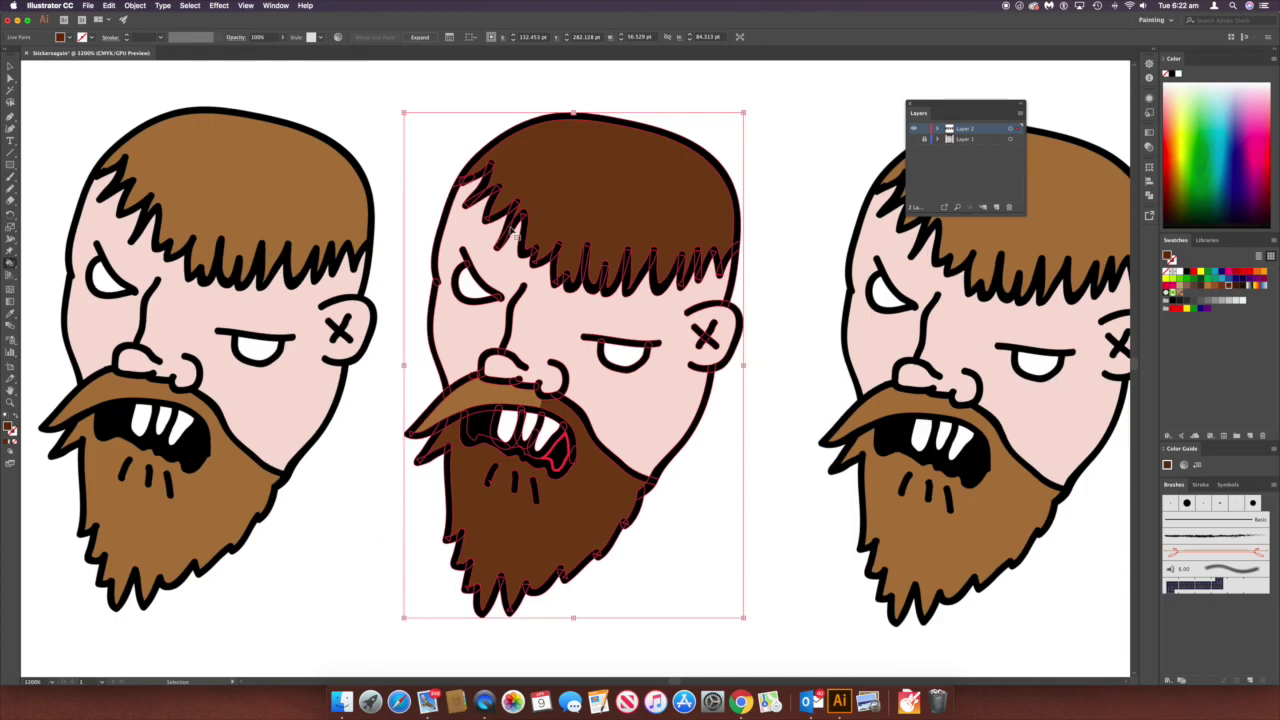
click(484, 395)
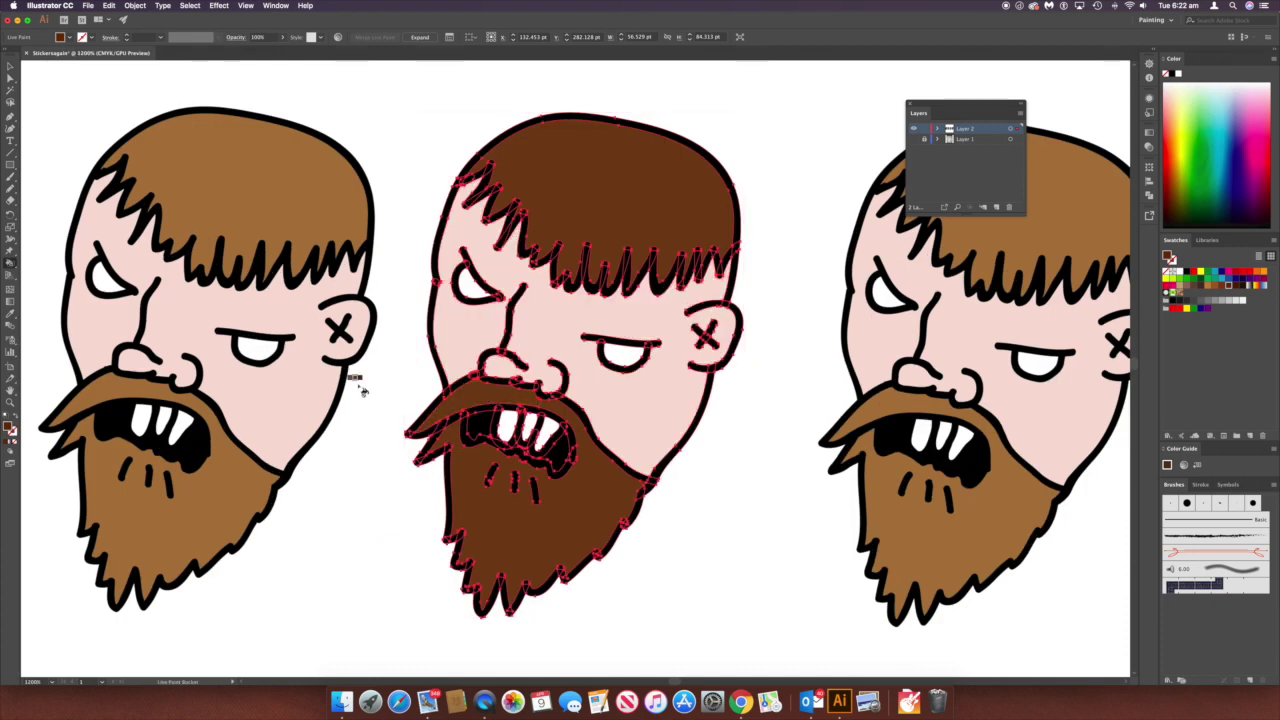
click(10, 67)
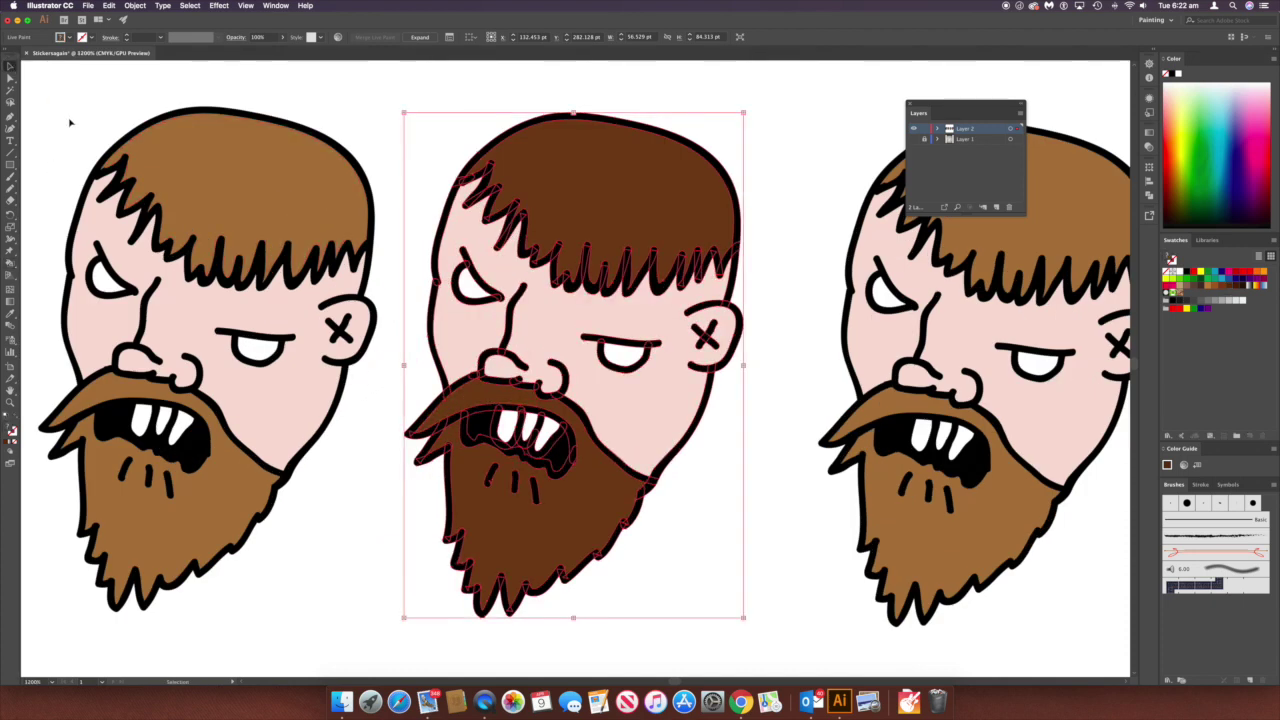
click(311, 522)
scroll(694, 531, down, 2)
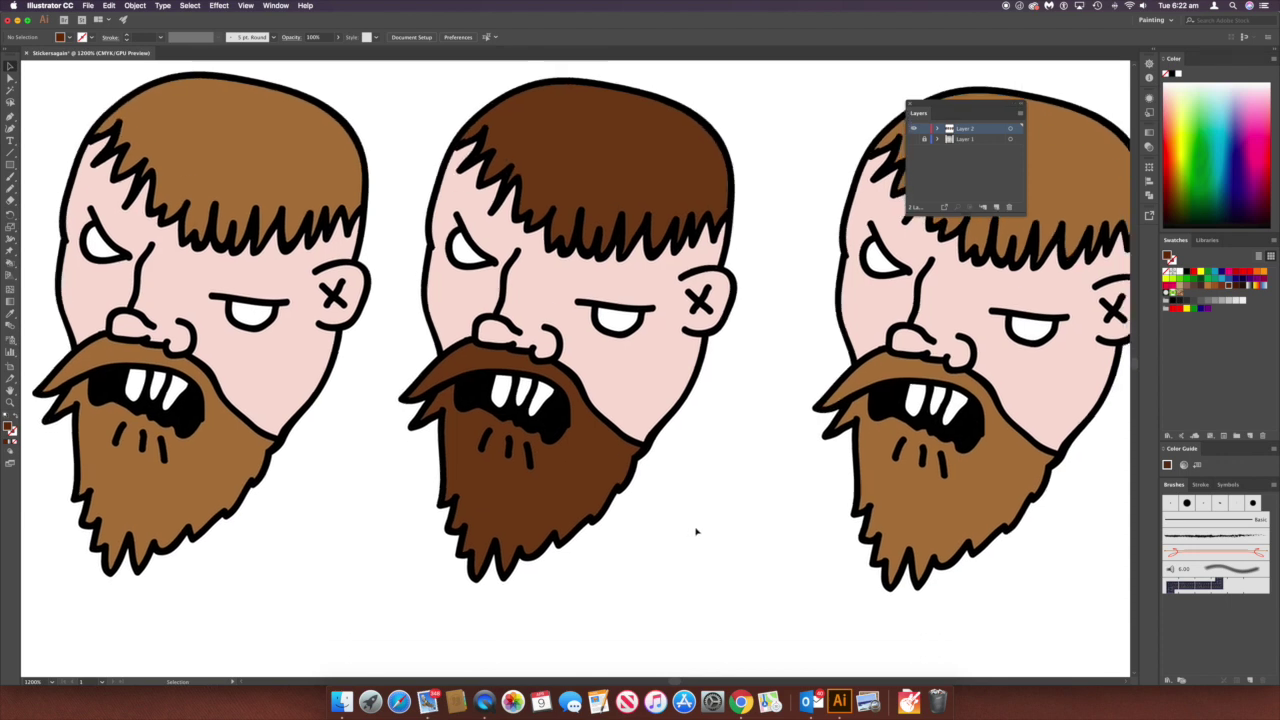
scroll(696, 531, right, 3)
scroll(696, 531, right, 1)
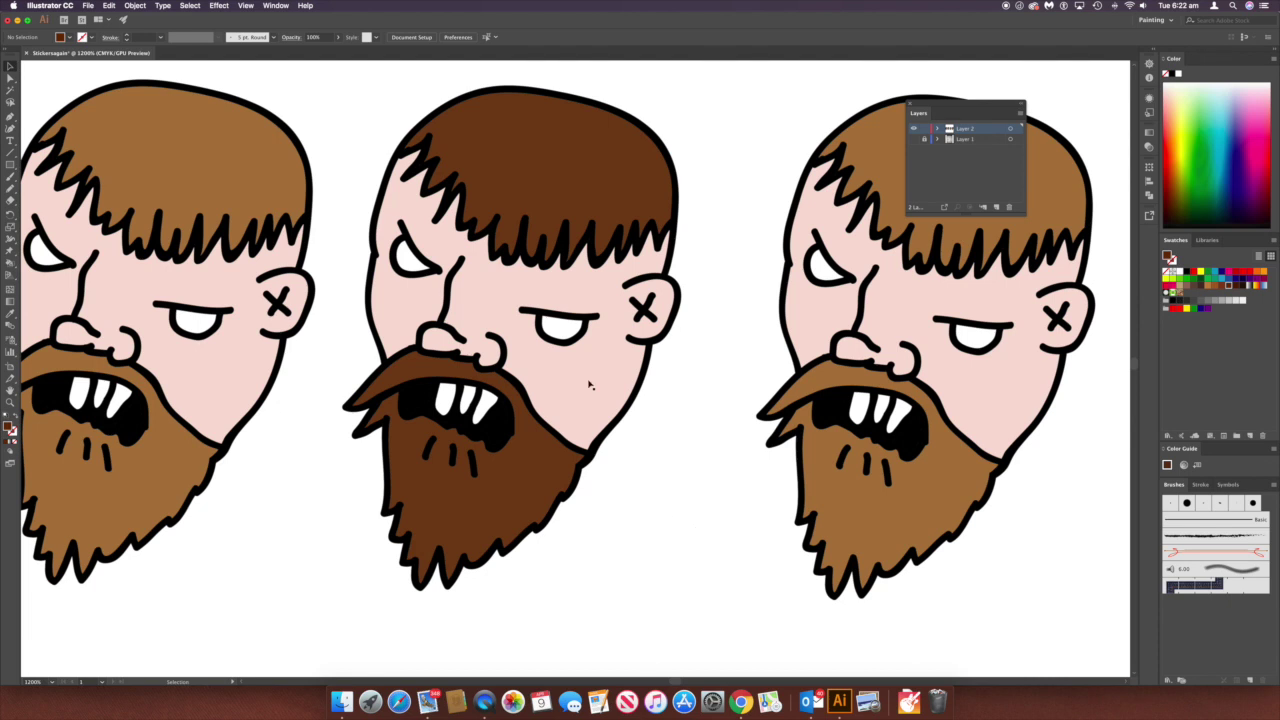
key(super+minus)
key(super+minus)
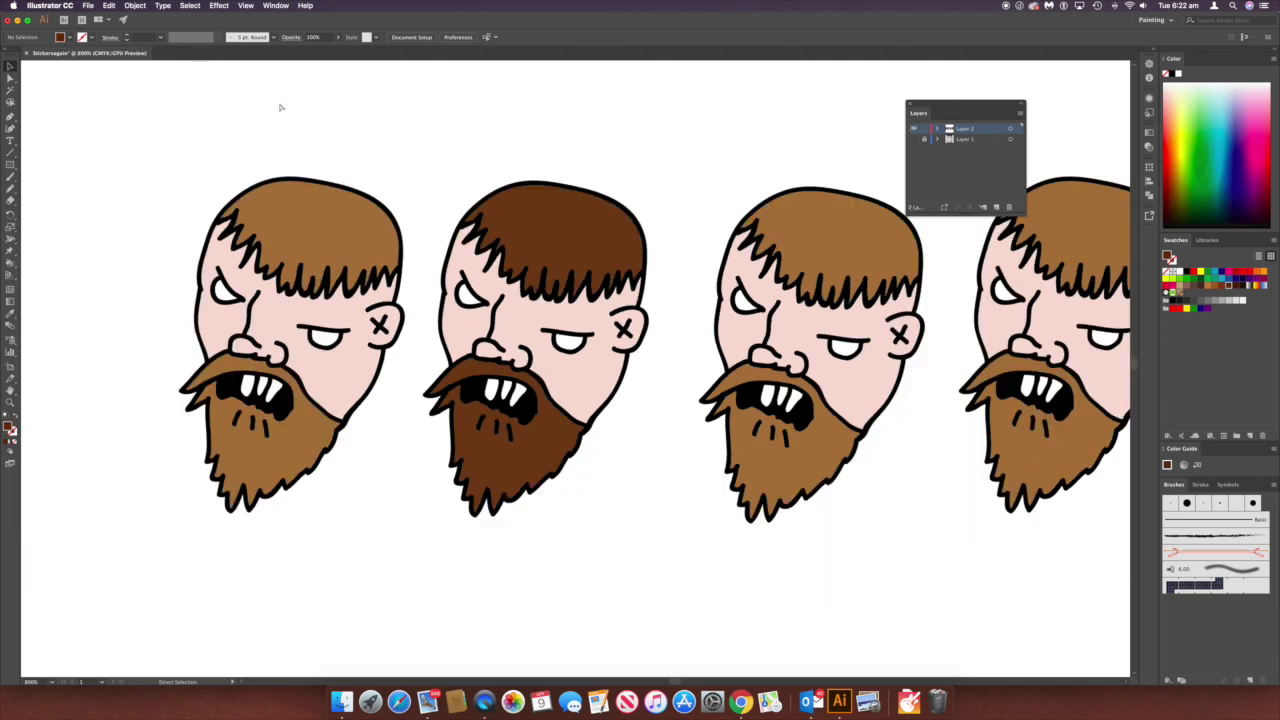